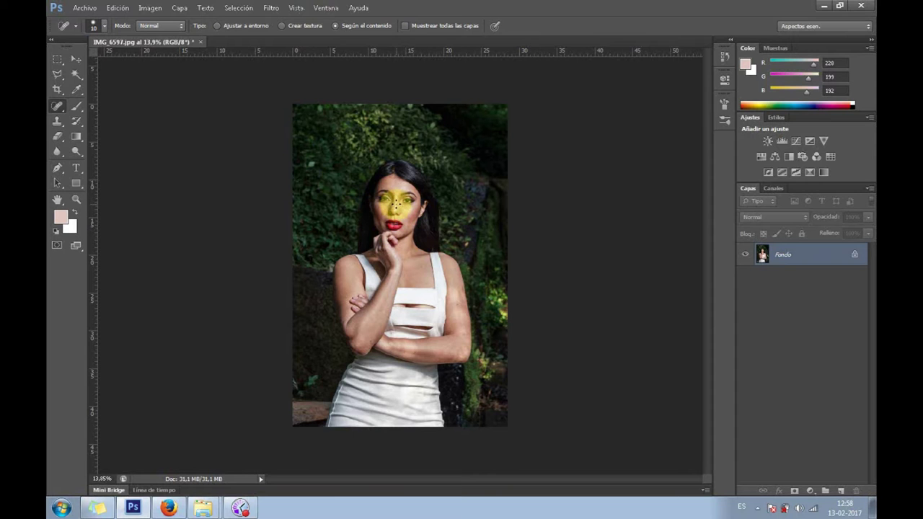
- Zoom into the face and heal the blemish between the eyebrows and one cheek spot
{"action": "scroll", "coordinate": [395, 207], "scroll_direction": "up", "scroll_amount": 1}
{"action": "scroll", "coordinate": [396, 207], "scroll_direction": "up", "scroll_amount": 1}
{"action": "scroll", "coordinate": [397, 207], "scroll_direction": "up", "scroll_amount": 2}
{"action": "scroll", "coordinate": [398, 208], "scroll_direction": "up", "scroll_amount": 2}
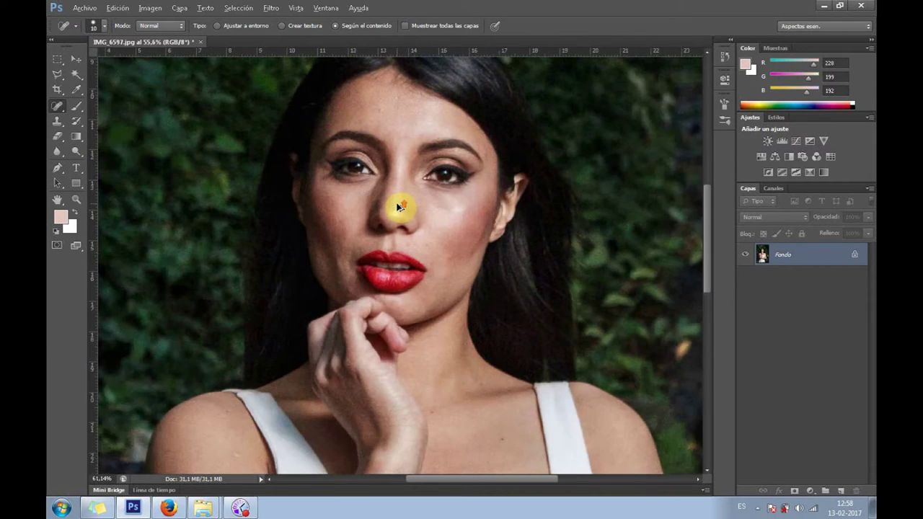
{"action": "scroll", "coordinate": [398, 208], "scroll_direction": "up", "scroll_amount": 2}
{"action": "scroll", "coordinate": [391, 207], "scroll_direction": "up", "scroll_amount": 2}
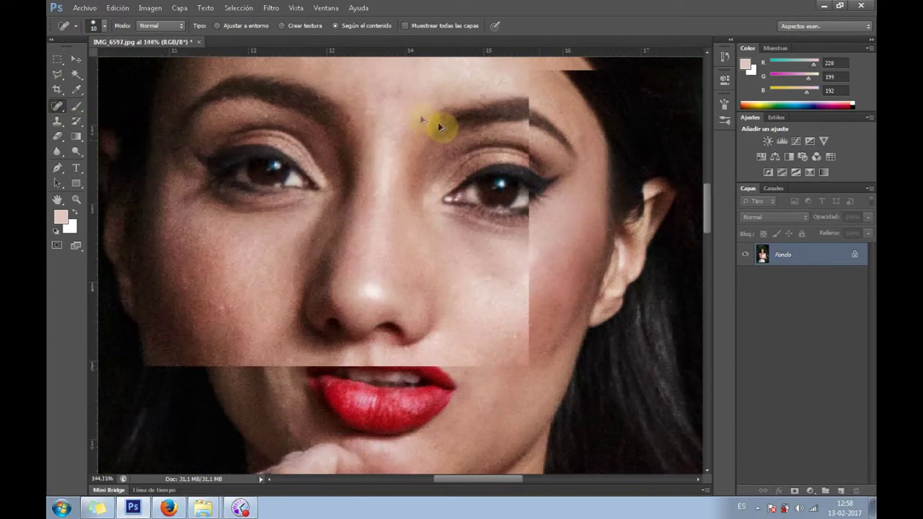
{"action": "scroll", "coordinate": [418, 108], "scroll_direction": "up", "scroll_amount": 1}
{"action": "scroll", "coordinate": [393, 151], "scroll_direction": "up", "scroll_amount": 1}
{"action": "scroll", "coordinate": [403, 184], "scroll_direction": "up", "scroll_amount": 1}
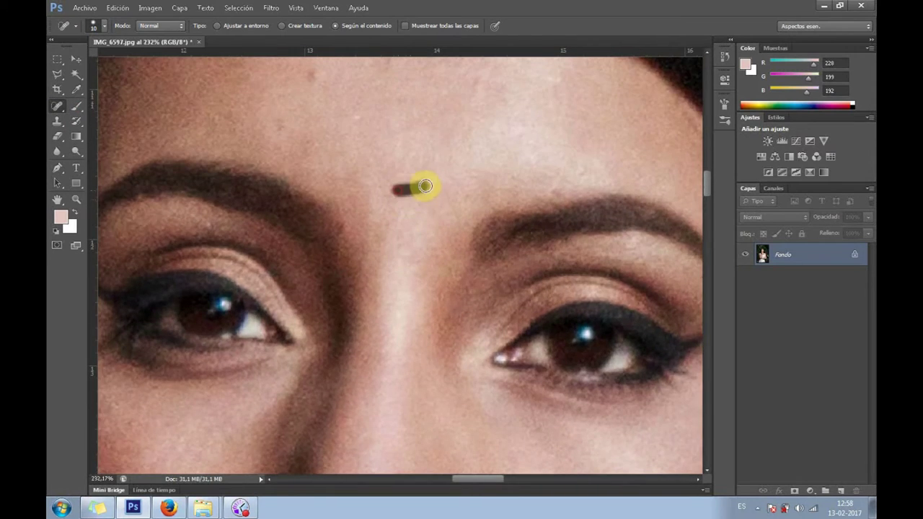
{"action": "scroll", "coordinate": [360, 180], "scroll_direction": "up", "scroll_amount": 1}
{"action": "left_click_drag", "start_coordinate": [412, 114], "coordinate": [407, 118]}
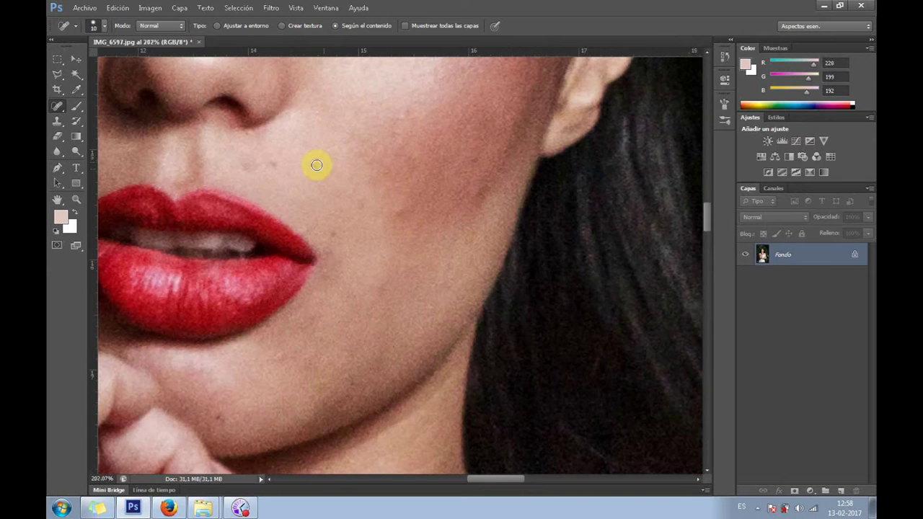
{"action": "scroll", "coordinate": [314, 173], "scroll_direction": "up", "scroll_amount": 1}
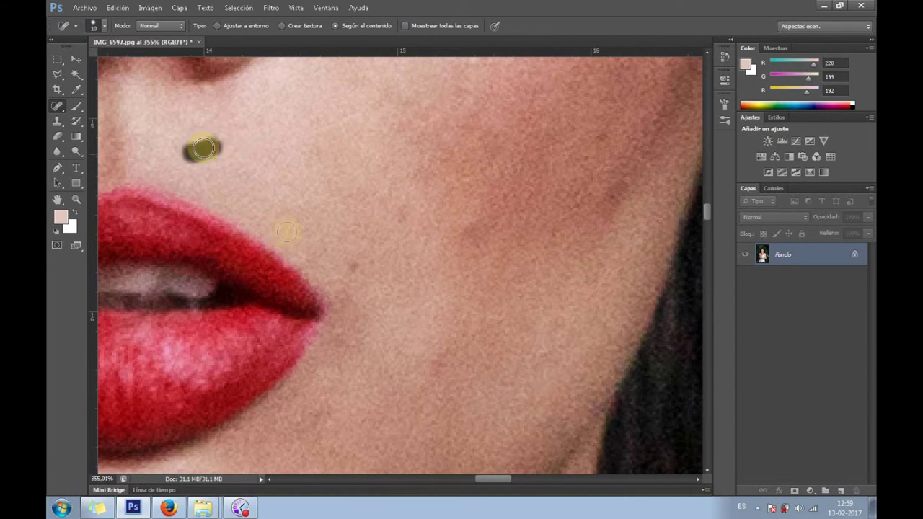
{"action": "left_click", "coordinate": [598, 137]}
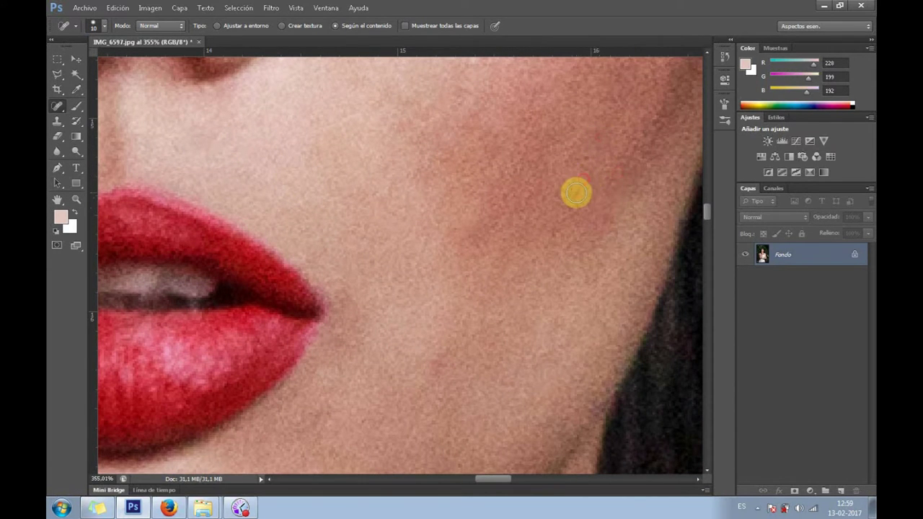
- Heal the remaining cheek spots, including beside the nose and at the cheek's edge
{"action": "scroll", "coordinate": [584, 209], "scroll_direction": "down", "scroll_amount": 2}
{"action": "left_click_drag", "start_coordinate": [397, 340], "coordinate": [451, 229]}
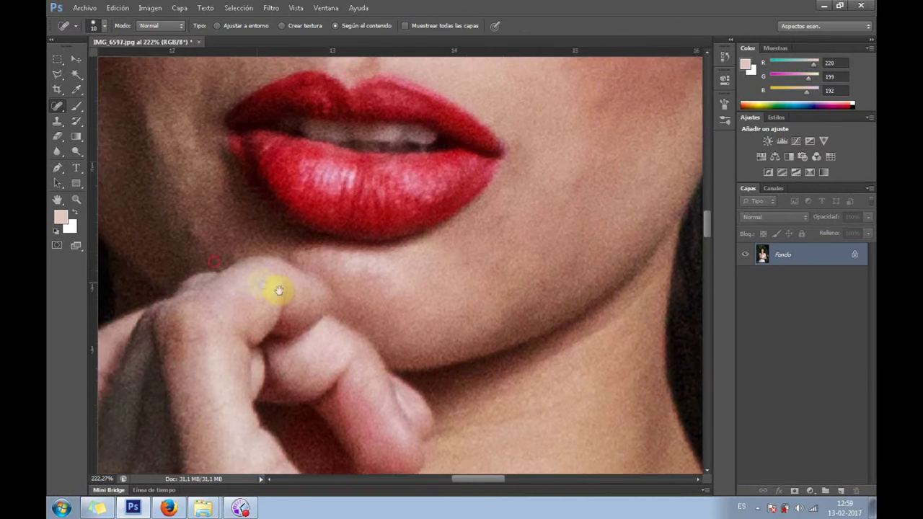
{"action": "scroll", "coordinate": [274, 288], "scroll_direction": "up", "scroll_amount": 1}
{"action": "left_click", "coordinate": [243, 192]}
{"action": "left_click", "coordinate": [250, 239]}
{"action": "left_click", "coordinate": [287, 149]}
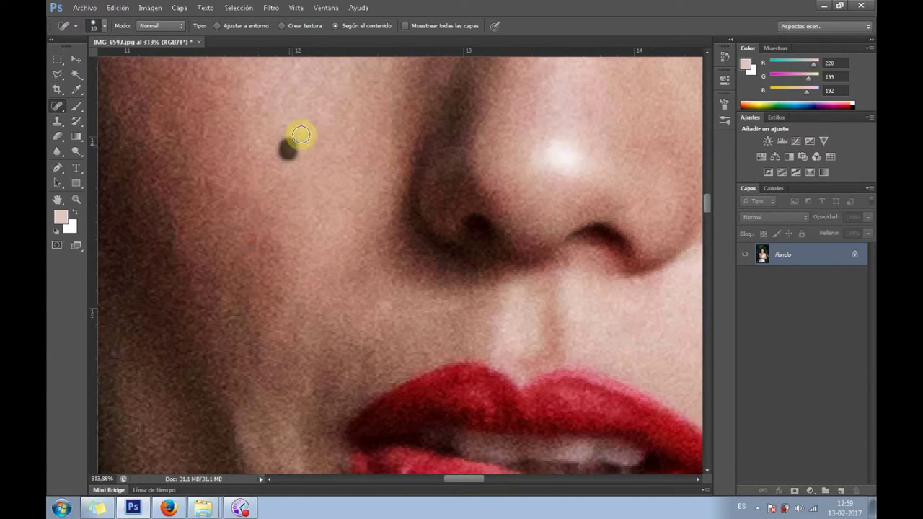
{"action": "left_click", "coordinate": [204, 186]}
{"action": "left_click_drag", "start_coordinate": [145, 113], "coordinate": [148, 154]}
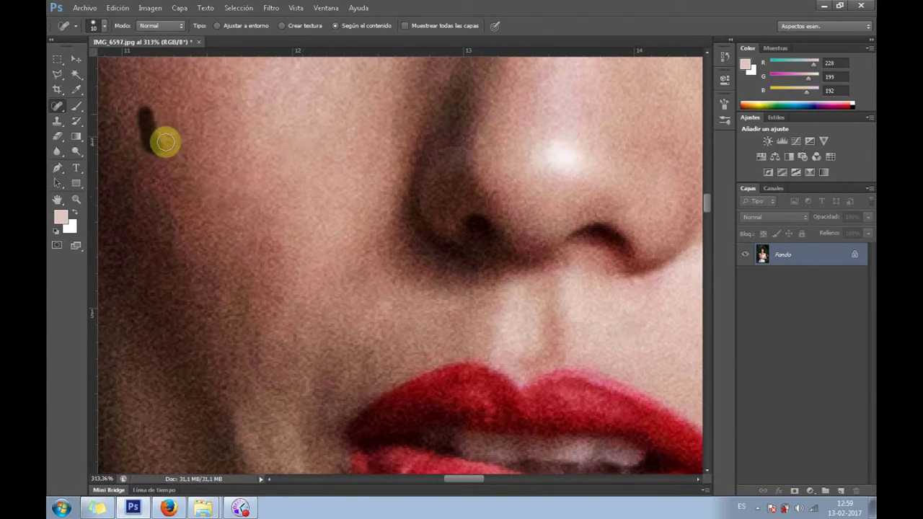
{"action": "scroll", "coordinate": [229, 182], "scroll_direction": "down", "scroll_amount": 2}
{"action": "scroll", "coordinate": [350, 177], "scroll_direction": "down", "scroll_amount": 2}
{"action": "scroll", "coordinate": [348, 165], "scroll_direction": "up", "scroll_amount": 3}
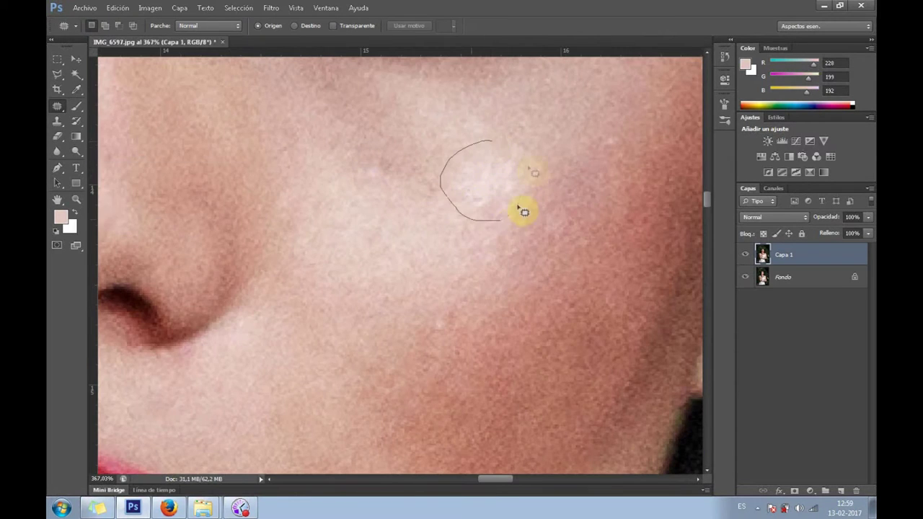
- Patch the bright cheek blemish with clean skin from nearby and deselect
{"action": "left_click_drag", "start_coordinate": [524, 212], "coordinate": [505, 144]}
{"action": "left_click_drag", "start_coordinate": [494, 181], "coordinate": [495, 264]}
{"action": "key", "text": "ctrl+d"}
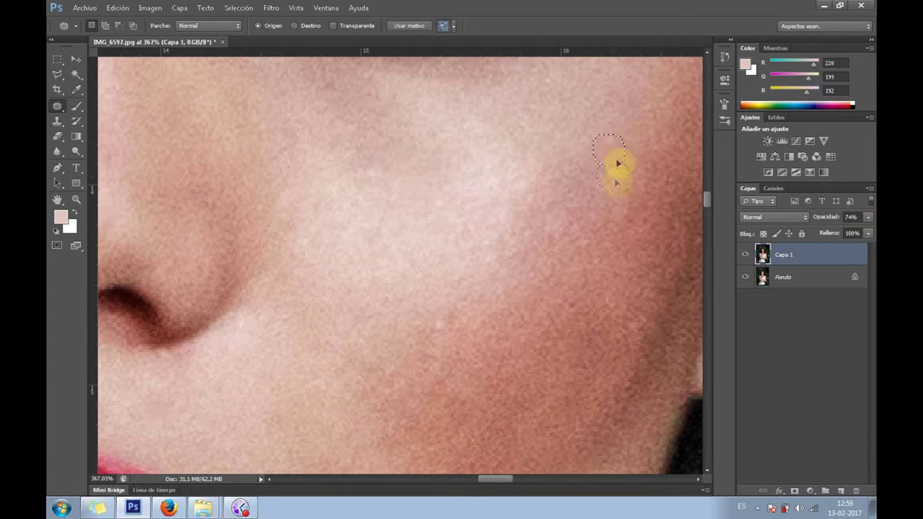
{"action": "left_click_drag", "start_coordinate": [460, 186], "coordinate": [470, 248]}
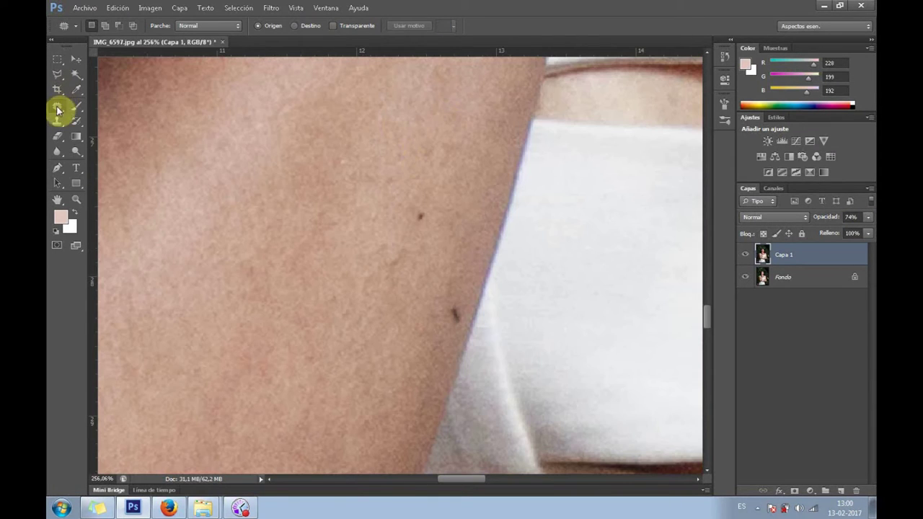
- With the Spot Healing Brush, heal the arm's dark spots, mole and the spot near the dress edge
{"action": "right_click", "coordinate": [57, 106]}
{"action": "left_click", "coordinate": [93, 105]}
{"action": "left_click_drag", "start_coordinate": [441, 142], "coordinate": [369, 152]}
{"action": "left_click", "coordinate": [393, 181]}
{"action": "left_click", "coordinate": [420, 216]}
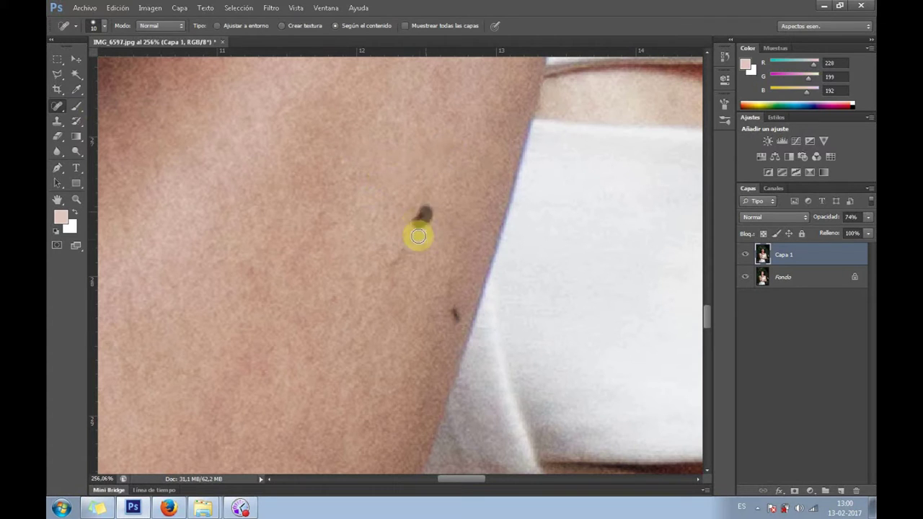
{"action": "left_click_drag", "start_coordinate": [396, 261], "coordinate": [403, 268]}
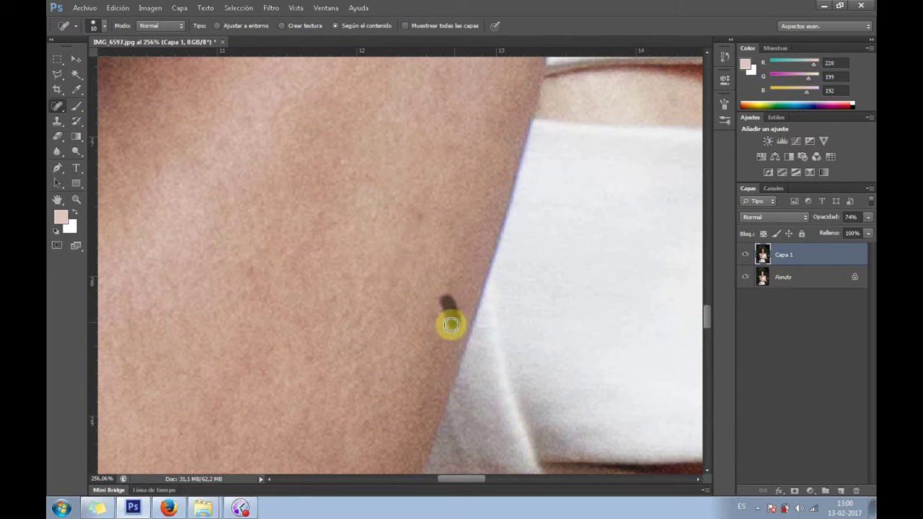
{"action": "scroll", "coordinate": [480, 137], "scroll_direction": "down", "scroll_amount": 5}
{"action": "mouse_move", "coordinate": [370, 121]}
{"action": "left_mouse_down"}
{"action": "mouse_move", "coordinate": [360, 94]}
{"action": "mouse_move", "coordinate": [349, 103]}
{"action": "left_mouse_up"}
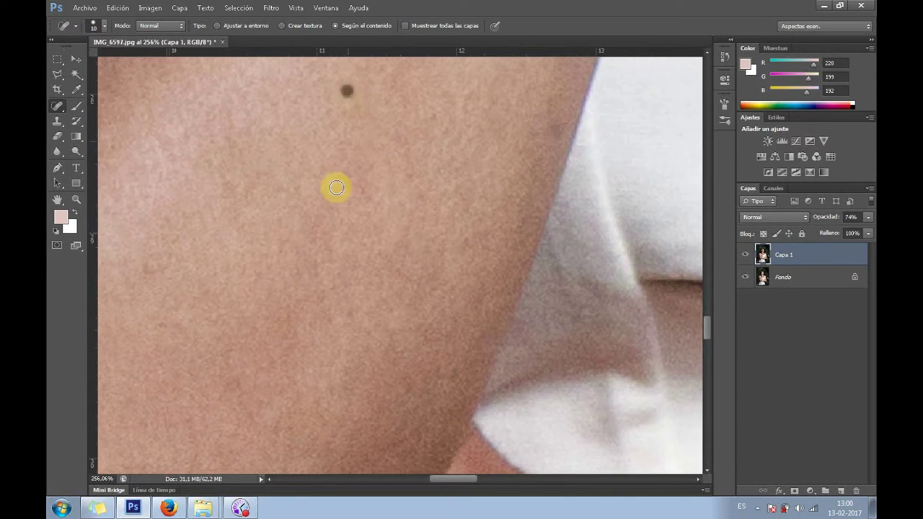
- Paint out the long dark mark on the forearm and a small forearm blemish
{"action": "scroll", "coordinate": [339, 180], "scroll_direction": "down", "scroll_amount": 3}
{"action": "scroll", "coordinate": [322, 253], "scroll_direction": "down", "scroll_amount": 3}
{"action": "scroll", "coordinate": [319, 260], "scroll_direction": "up", "scroll_amount": 2}
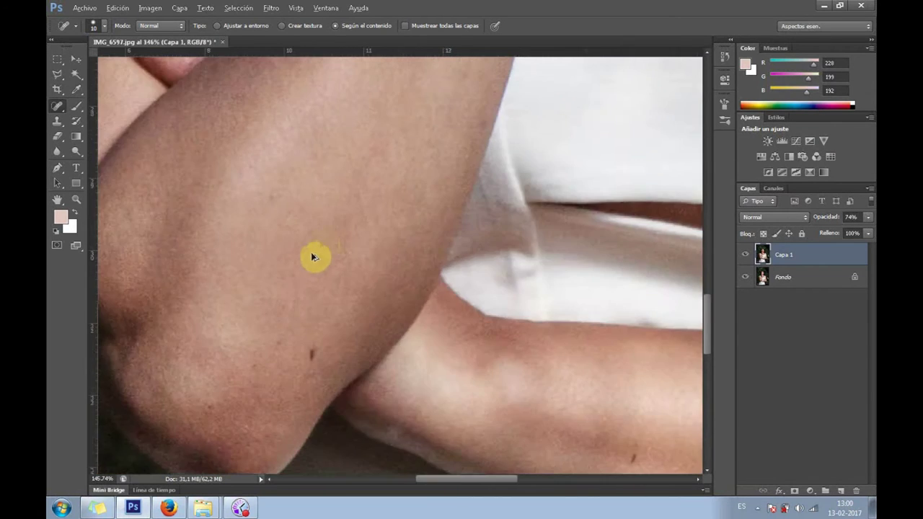
{"action": "scroll", "coordinate": [322, 245], "scroll_direction": "up", "scroll_amount": 2}
{"action": "scroll", "coordinate": [310, 400], "scroll_direction": "down", "scroll_amount": 5}
{"action": "left_click", "coordinate": [386, 259]}
{"action": "left_click_drag", "start_coordinate": [393, 272], "coordinate": [317, 409]}
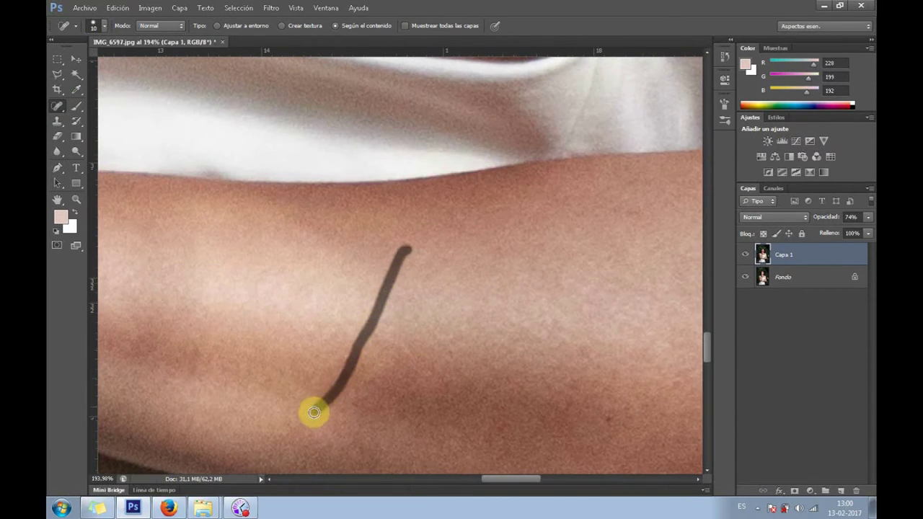
{"action": "scroll", "coordinate": [294, 310], "scroll_direction": "right", "scroll_amount": 5}
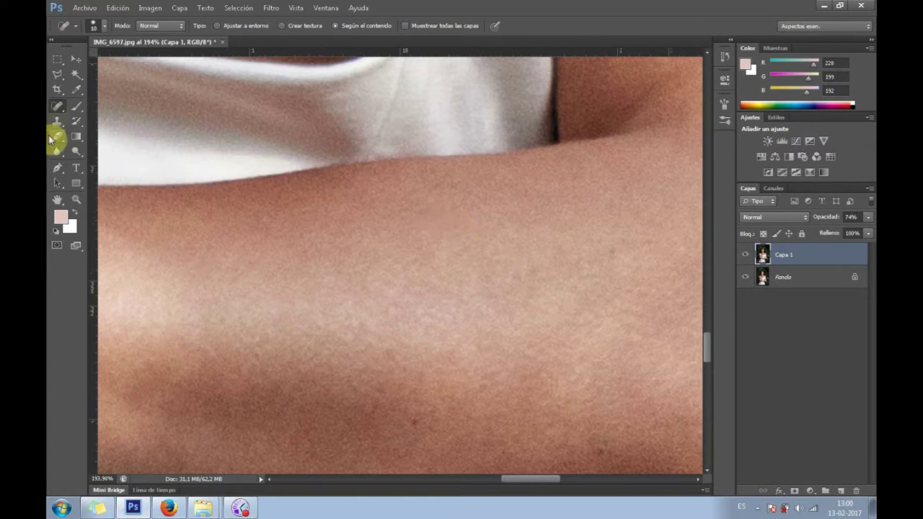
{"action": "scroll", "coordinate": [573, 335], "scroll_direction": "down", "scroll_amount": 3}
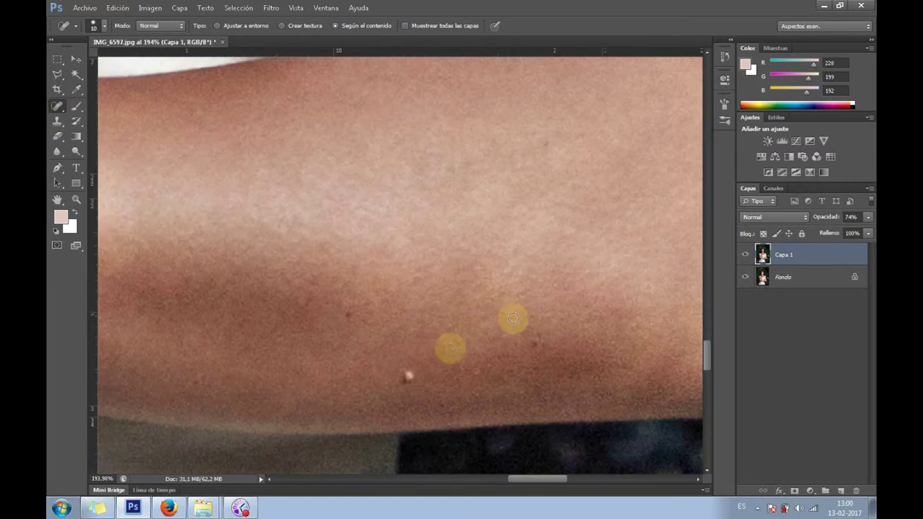
{"action": "left_click_drag", "start_coordinate": [349, 305], "coordinate": [381, 334]}
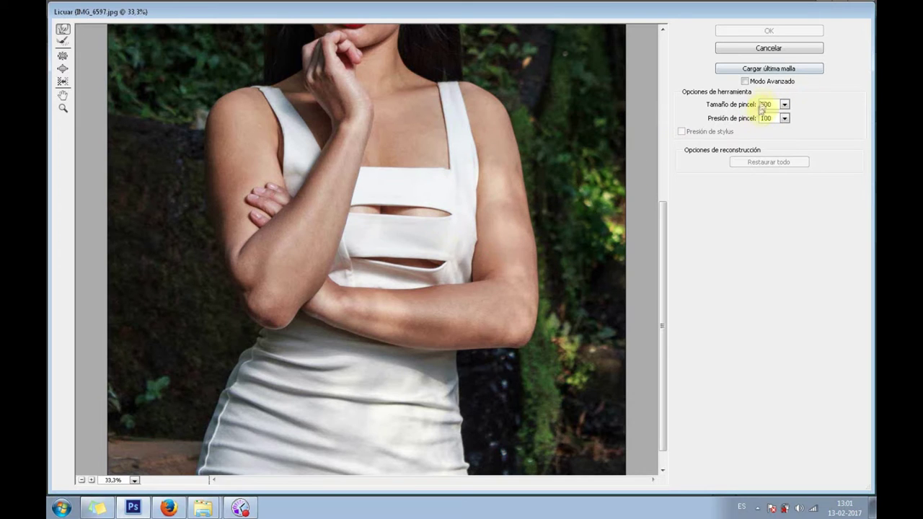
- In Liquify, push in the upper arm outline and pull in the elbow to slim it
{"action": "left_click_drag", "start_coordinate": [544, 144], "coordinate": [519, 136]}
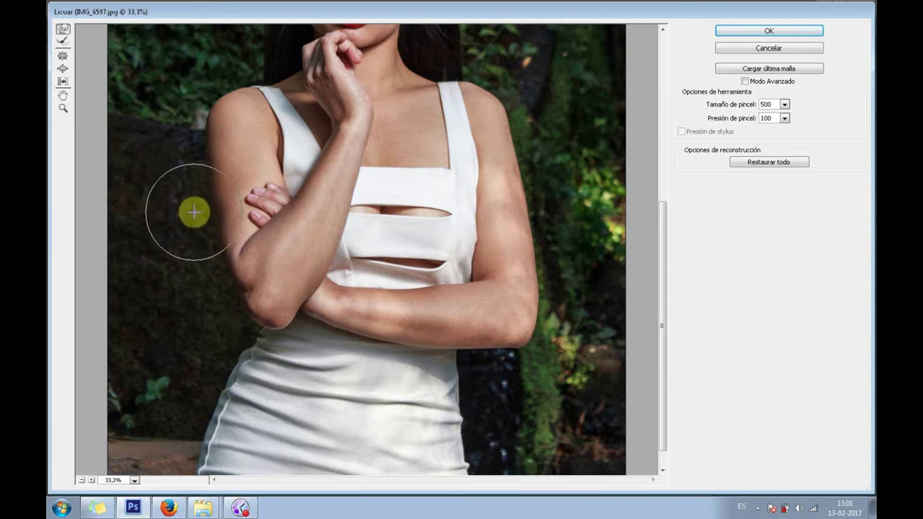
{"action": "scroll", "coordinate": [217, 266], "scroll_direction": "down", "scroll_amount": 1}
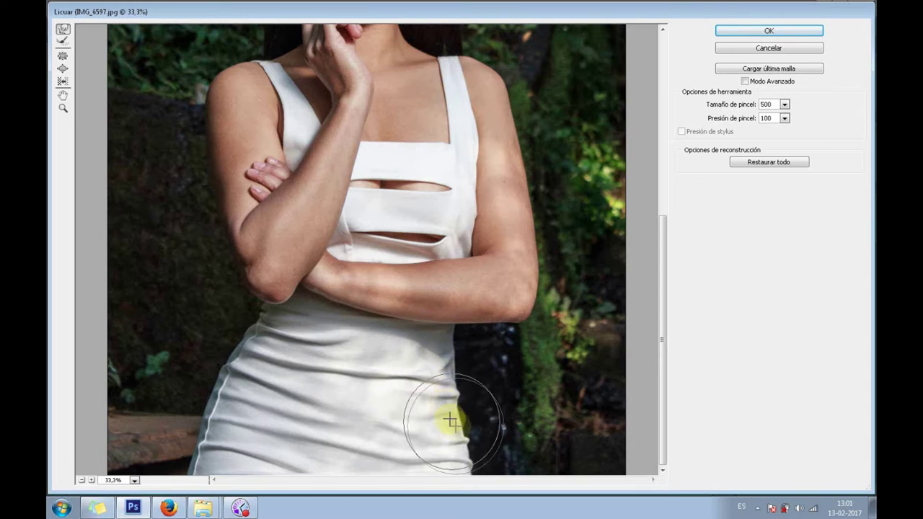
{"action": "scroll", "coordinate": [437, 326], "scroll_direction": "up", "scroll_amount": 3}
{"action": "scroll", "coordinate": [447, 231], "scroll_direction": "up", "scroll_amount": 5}
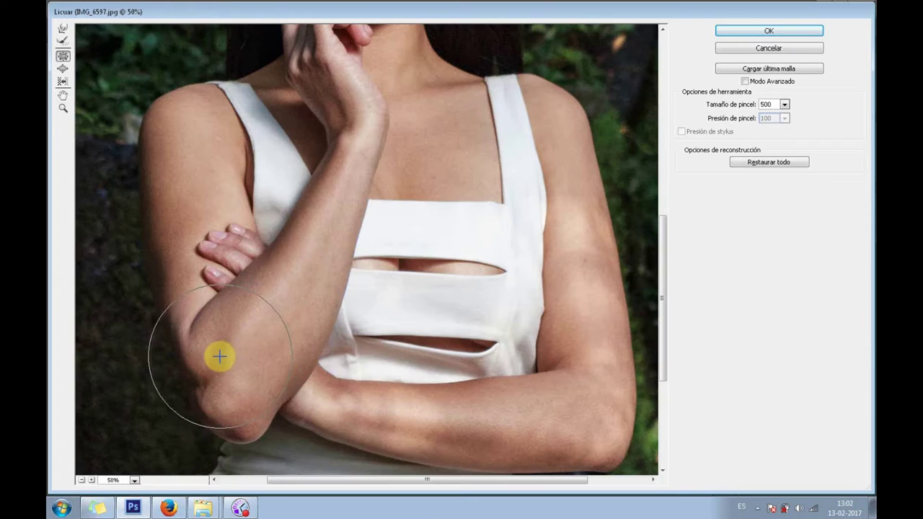
{"action": "left_click_drag", "start_coordinate": [220, 357], "coordinate": [216, 406]}
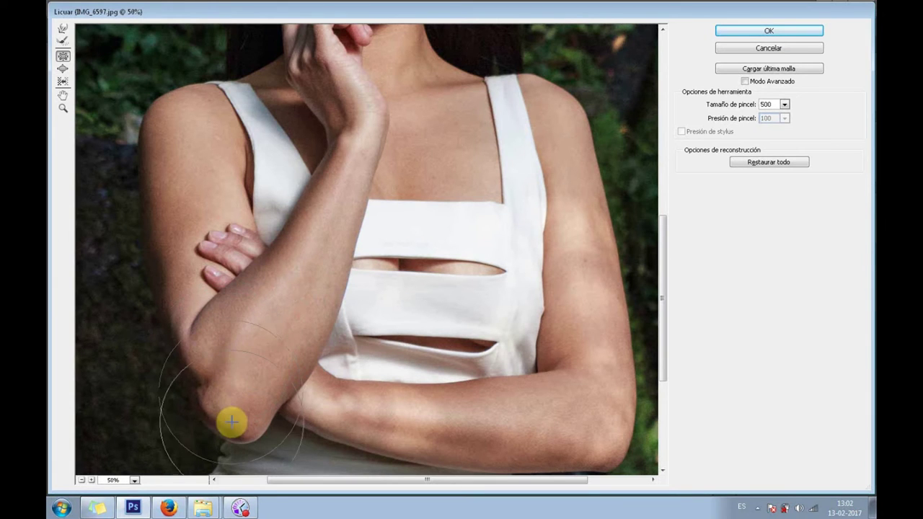
{"action": "scroll", "coordinate": [504, 328], "scroll_direction": "down", "scroll_amount": 3}
{"action": "scroll", "coordinate": [505, 328], "scroll_direction": "right", "scroll_amount": 1}
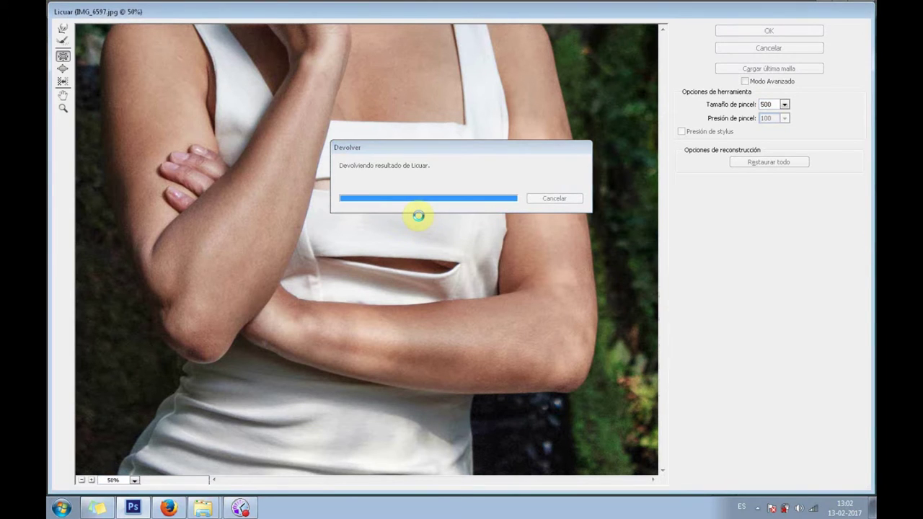
- Select the background beside the shoulder with a polygonal lasso
{"action": "scroll", "coordinate": [392, 312], "scroll_direction": "up", "scroll_amount": 1}
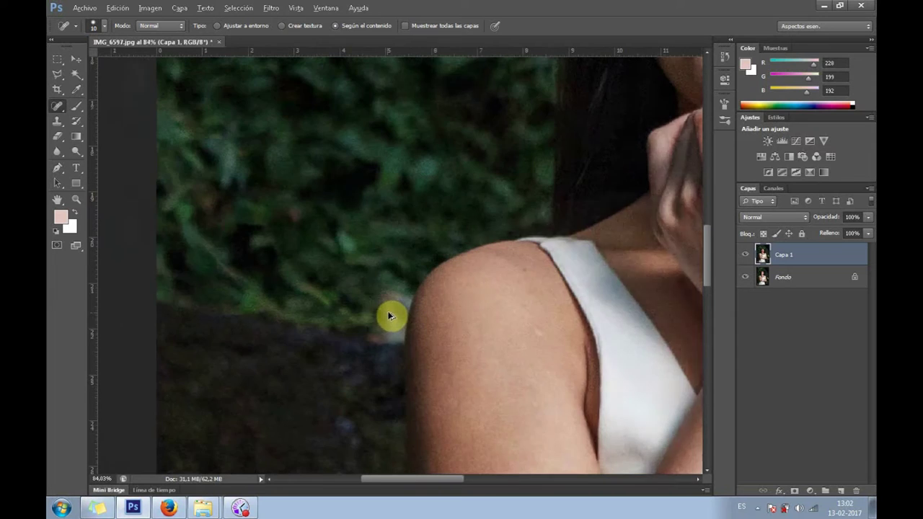
{"action": "scroll", "coordinate": [391, 313], "scroll_direction": "up", "scroll_amount": 1}
{"action": "left_click", "coordinate": [59, 79]}
{"action": "left_click", "coordinate": [439, 266]}
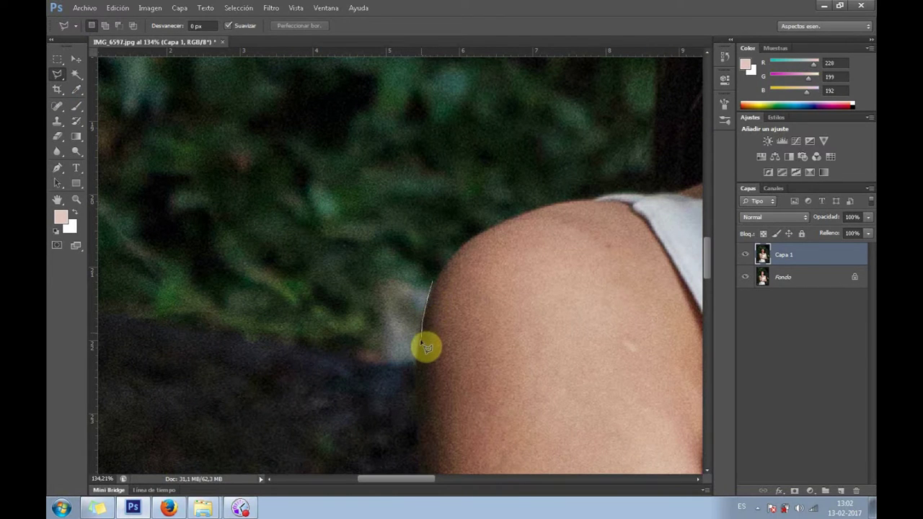
{"action": "left_click", "coordinate": [416, 363]}
{"action": "left_click", "coordinate": [321, 356]}
{"action": "key", "text": "Escape"}
{"action": "left_click", "coordinate": [297, 142]}
- Set the Clone Stamp brush to 102 px, zoom out, and add a Hue/Saturation adjustment layer
{"action": "left_click", "coordinate": [58, 121]}
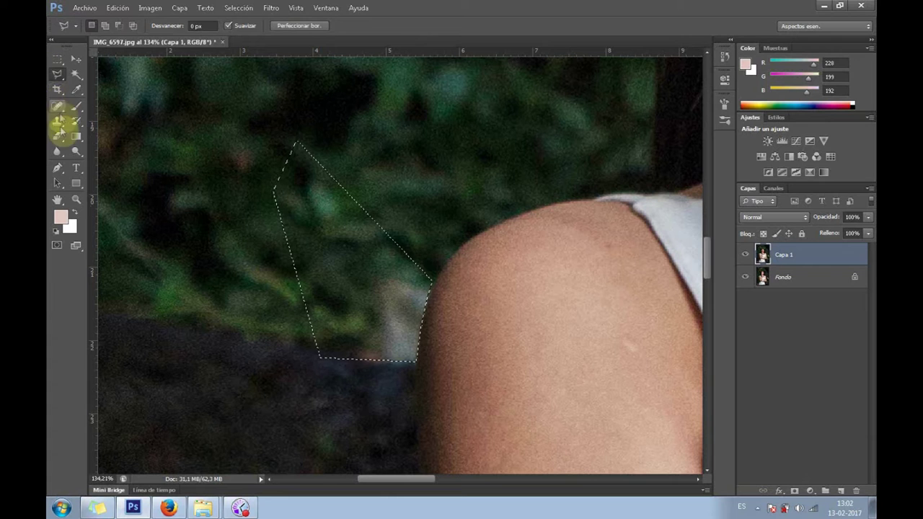
{"action": "right_click", "coordinate": [365, 316]}
{"action": "type", "text": "102"}
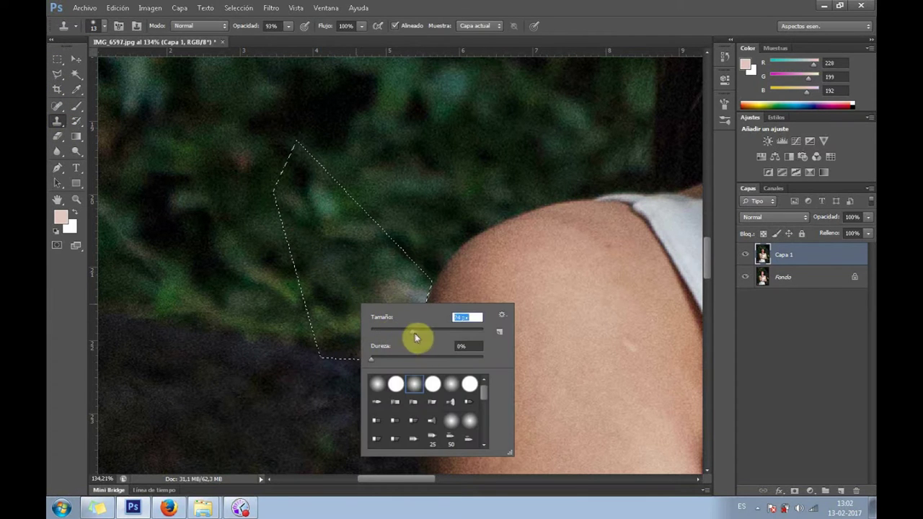
{"action": "key", "text": "Return"}
{"action": "scroll", "coordinate": [419, 340], "scroll_direction": "down", "scroll_amount": 5}
{"action": "scroll", "coordinate": [482, 312], "scroll_direction": "up", "scroll_amount": 3}
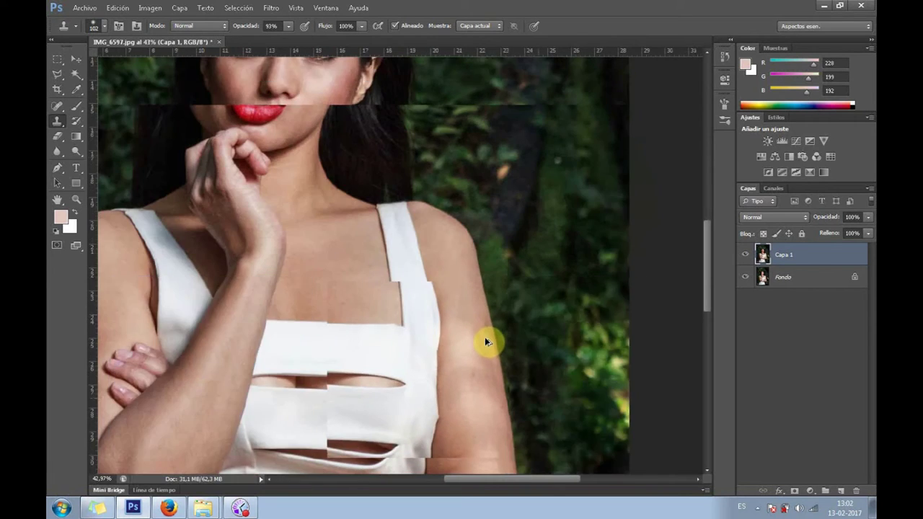
{"action": "scroll", "coordinate": [489, 339], "scroll_direction": "down", "scroll_amount": 3}
{"action": "left_click", "coordinate": [761, 157]}
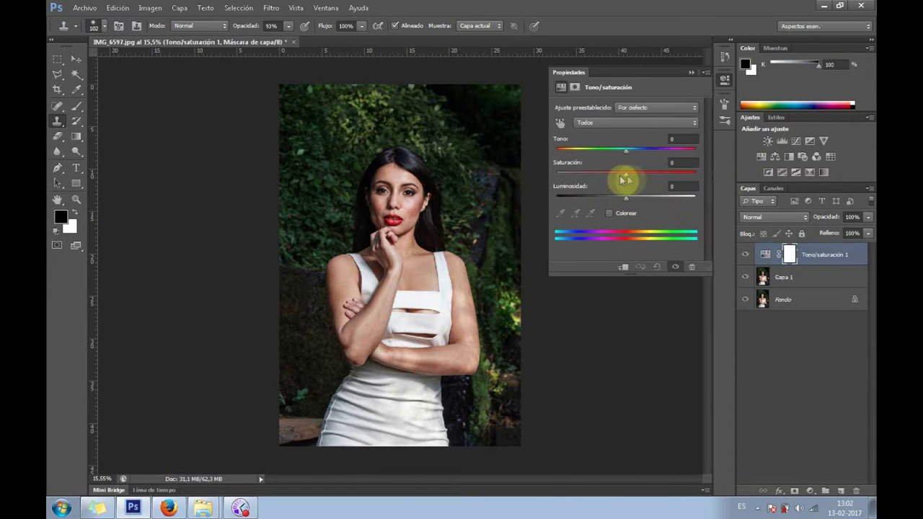
- Add a Curves layer lifting shadows and brightening highlights, then merge all visible layers
{"action": "left_click", "coordinate": [796, 142]}
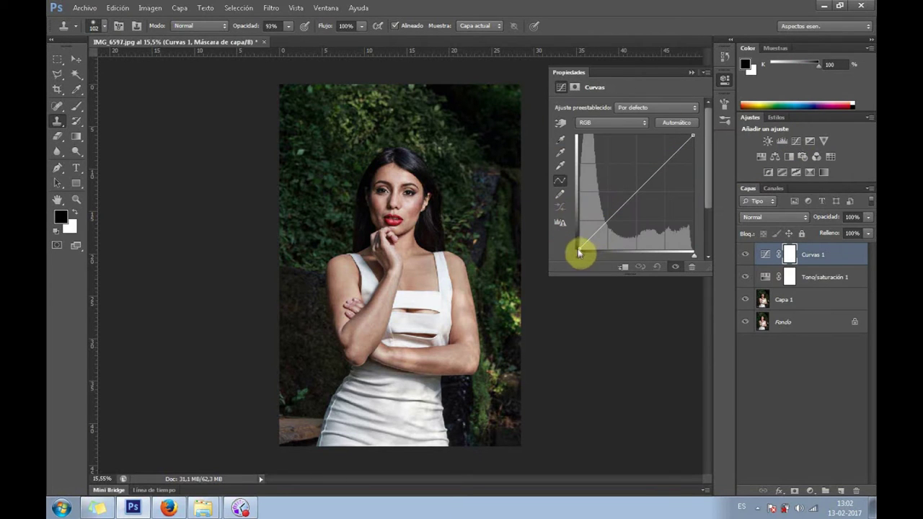
{"action": "mouse_move", "coordinate": [578, 249]}
{"action": "left_mouse_down"}
{"action": "mouse_move", "coordinate": [575, 237]}
{"action": "mouse_move", "coordinate": [598, 237]}
{"action": "left_mouse_up"}
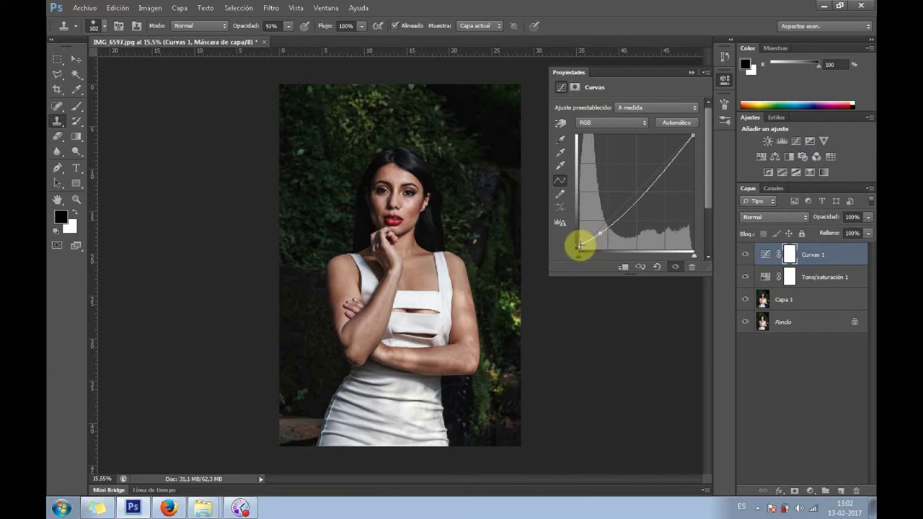
{"action": "left_click_drag", "start_coordinate": [667, 163], "coordinate": [663, 160]}
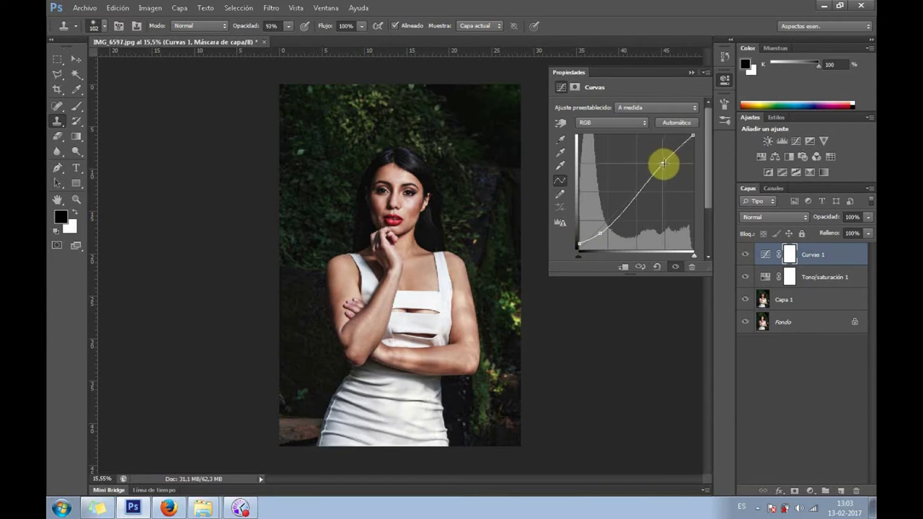
{"action": "left_click_drag", "start_coordinate": [663, 167], "coordinate": [661, 164]}
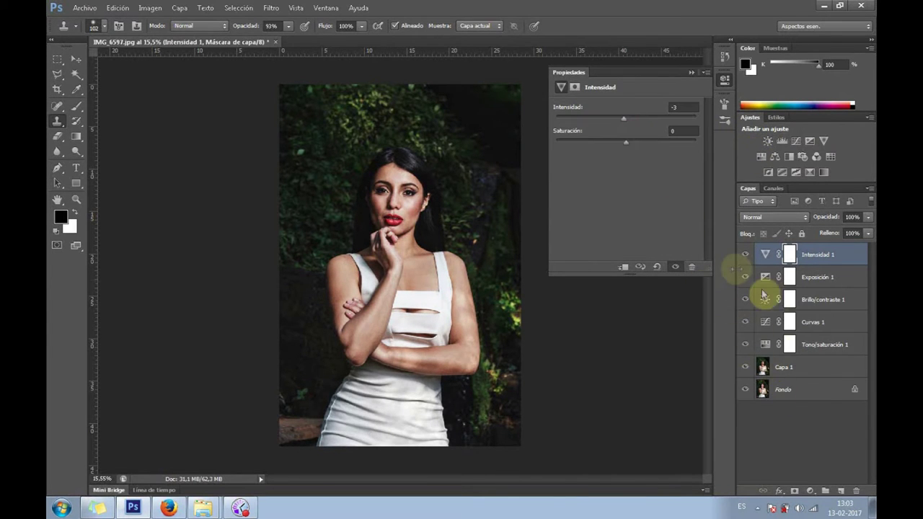
{"action": "right_click", "coordinate": [821, 390]}
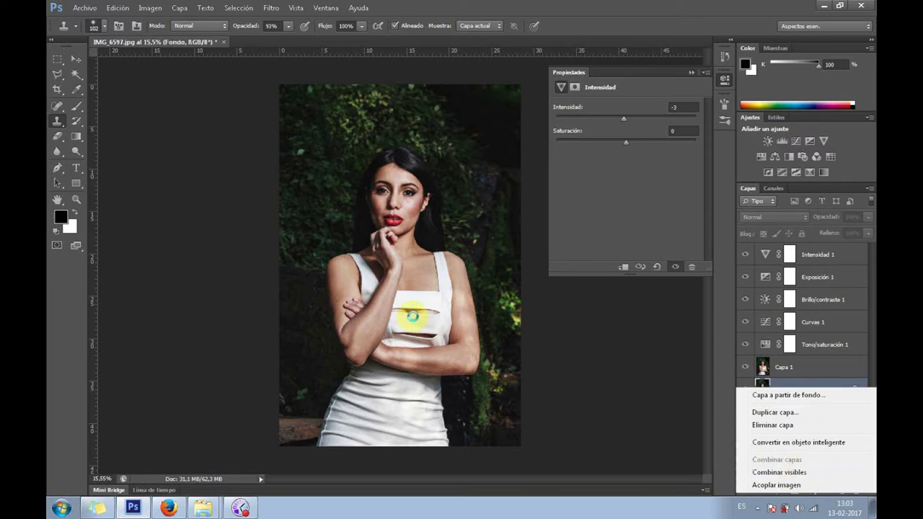
{"action": "left_click", "coordinate": [779, 472]}
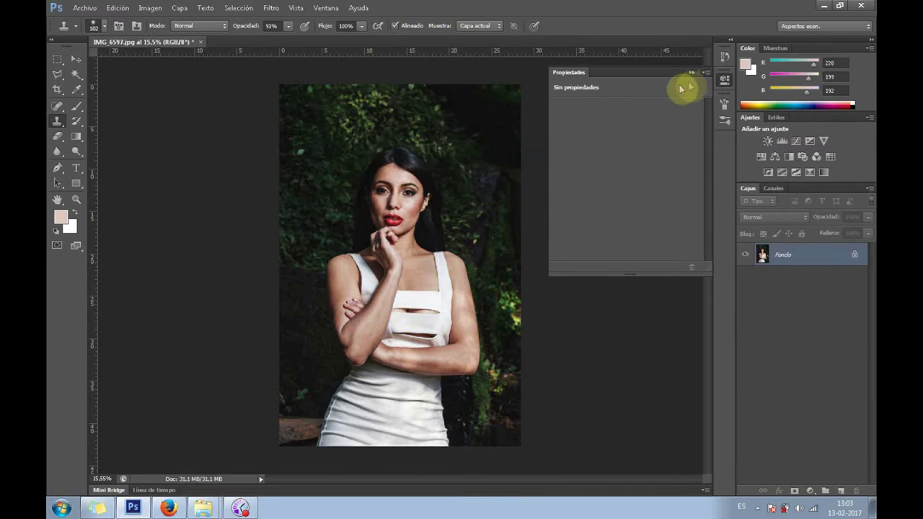
- Duplicate the background, name the copy 'Desenfoque Piel', and select the Brush tool
{"action": "left_click", "coordinate": [691, 73]}
{"action": "key", "text": "ctrl+j"}
{"action": "double_click", "coordinate": [785, 255]}
{"action": "type", "text": "Desenfoque Piel"}
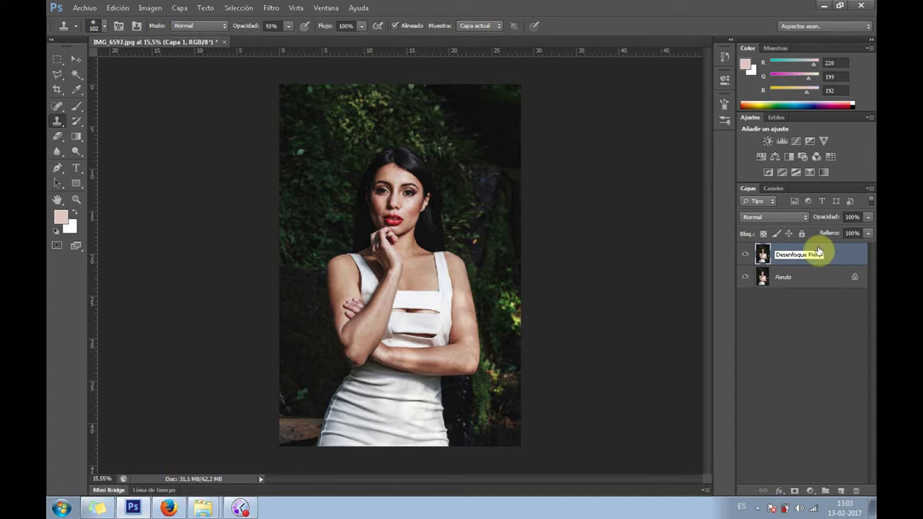
{"action": "left_click", "coordinate": [832, 324]}
{"action": "left_click", "coordinate": [786, 258]}
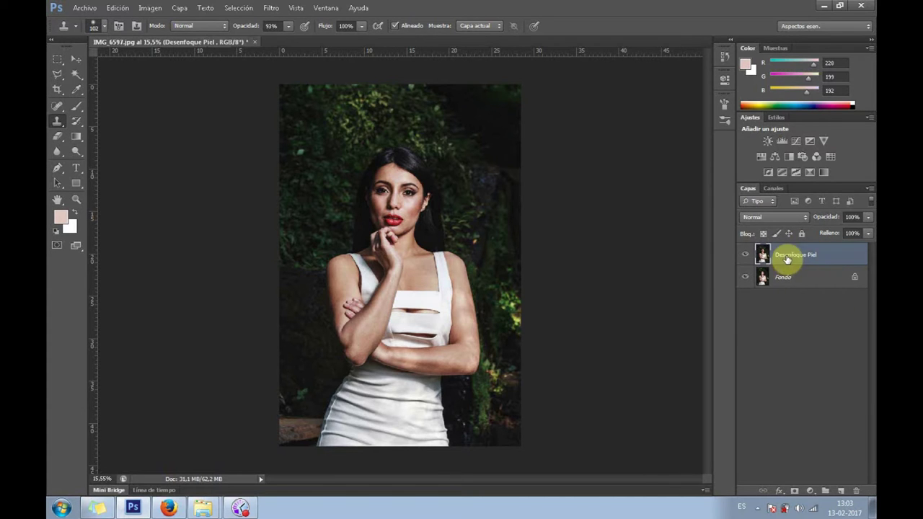
{"action": "left_click", "coordinate": [78, 108]}
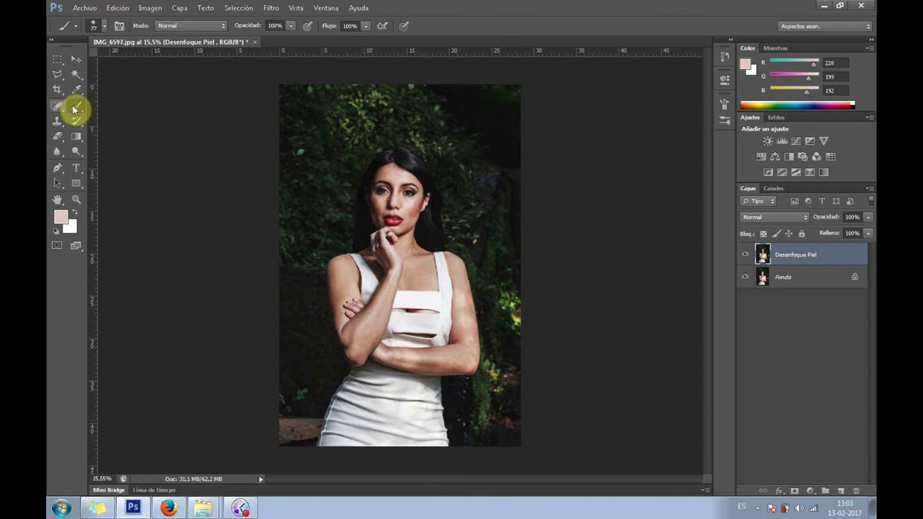
- Reset default colours, enter Quick Mask, and with a 27 px brush mask the left cheek and chin
{"action": "key", "text": "d"}
{"action": "left_click", "coordinate": [56, 244]}
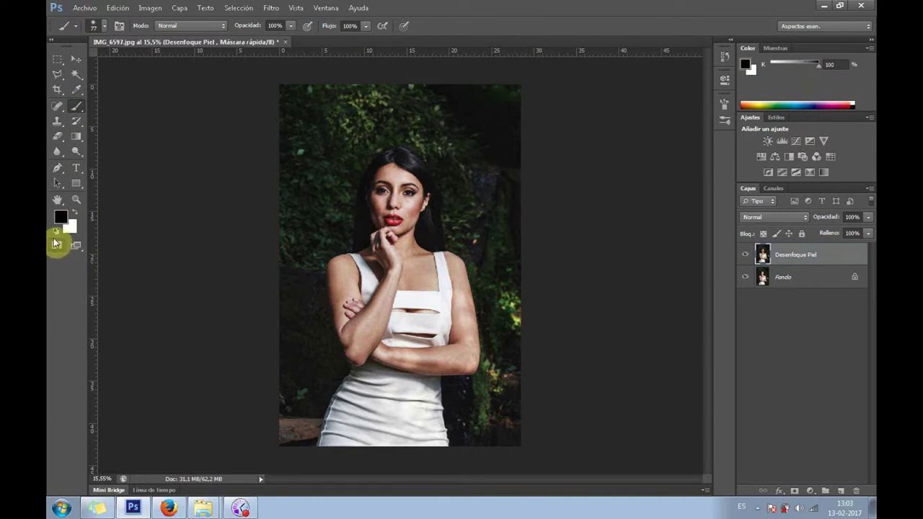
{"action": "scroll", "coordinate": [392, 206], "scroll_direction": "up", "scroll_amount": 3}
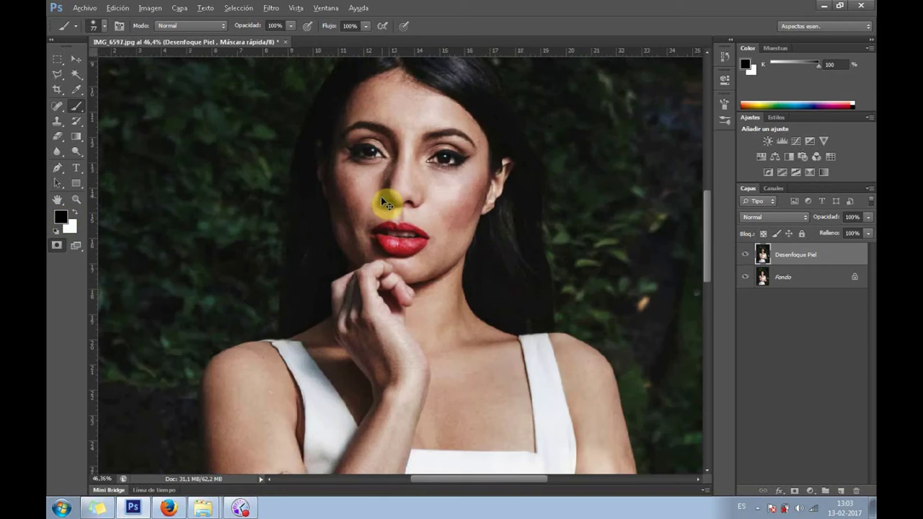
{"action": "scroll", "coordinate": [380, 196], "scroll_direction": "up", "scroll_amount": 3}
{"action": "right_click", "coordinate": [316, 171]}
{"action": "left_click_drag", "start_coordinate": [362, 199], "coordinate": [359, 197]}
{"action": "mouse_move", "coordinate": [303, 115]}
{"action": "left_mouse_down"}
{"action": "mouse_move", "coordinate": [341, 214]}
{"action": "mouse_move", "coordinate": [323, 320]}
{"action": "mouse_move", "coordinate": [313, 220]}
{"action": "left_mouse_up"}
{"action": "scroll", "coordinate": [350, 274], "scroll_direction": "up", "scroll_amount": 2}
{"action": "mouse_move", "coordinate": [343, 300]}
{"action": "left_mouse_down"}
{"action": "mouse_move", "coordinate": [336, 271]}
{"action": "mouse_move", "coordinate": [371, 272]}
{"action": "mouse_move", "coordinate": [374, 315]}
{"action": "mouse_move", "coordinate": [330, 200]}
{"action": "mouse_move", "coordinate": [299, 274]}
{"action": "mouse_move", "coordinate": [339, 310]}
{"action": "mouse_move", "coordinate": [391, 310]}
{"action": "mouse_move", "coordinate": [415, 346]}
{"action": "mouse_move", "coordinate": [419, 326]}
{"action": "mouse_move", "coordinate": [220, 222]}
{"action": "left_mouse_up"}
{"action": "scroll", "coordinate": [336, 272], "scroll_direction": "down", "scroll_amount": 2}
{"action": "mouse_move", "coordinate": [274, 262]}
{"action": "left_mouse_down"}
{"action": "mouse_move", "coordinate": [361, 313]}
{"action": "mouse_move", "coordinate": [380, 291]}
{"action": "mouse_move", "coordinate": [433, 267]}
{"action": "mouse_move", "coordinate": [351, 208]}
{"action": "mouse_move", "coordinate": [360, 226]}
{"action": "mouse_move", "coordinate": [431, 185]}
{"action": "mouse_move", "coordinate": [436, 238]}
{"action": "left_mouse_up"}
- Extend the mask across the chin, jaw, lip corner and upper cheek, resizing the brush to 75 then 26 px
{"action": "left_click", "coordinate": [75, 215]}
{"action": "left_click", "coordinate": [75, 214]}
{"action": "mouse_move", "coordinate": [375, 261]}
{"action": "left_mouse_down"}
{"action": "mouse_move", "coordinate": [360, 288]}
{"action": "mouse_move", "coordinate": [398, 324]}
{"action": "mouse_move", "coordinate": [505, 258]}
{"action": "mouse_move", "coordinate": [455, 238]}
{"action": "mouse_move", "coordinate": [406, 245]}
{"action": "mouse_move", "coordinate": [454, 171]}
{"action": "mouse_move", "coordinate": [511, 226]}
{"action": "mouse_move", "coordinate": [570, 115]}
{"action": "left_mouse_up"}
{"action": "left_click_drag", "start_coordinate": [506, 303], "coordinate": [503, 471]}
{"action": "left_click_drag", "start_coordinate": [347, 274], "coordinate": [402, 282]}
{"action": "mouse_move", "coordinate": [383, 251]}
{"action": "left_mouse_down"}
{"action": "mouse_move", "coordinate": [445, 325]}
{"action": "mouse_move", "coordinate": [488, 267]}
{"action": "mouse_move", "coordinate": [474, 120]}
{"action": "mouse_move", "coordinate": [516, 209]}
{"action": "left_mouse_up"}
{"action": "right_click", "coordinate": [574, 236]}
{"action": "left_click_drag", "start_coordinate": [574, 236], "coordinate": [585, 236]}
{"action": "mouse_move", "coordinate": [505, 181]}
{"action": "left_mouse_down"}
{"action": "mouse_move", "coordinate": [500, 149]}
{"action": "mouse_move", "coordinate": [577, 200]}
{"action": "mouse_move", "coordinate": [470, 130]}
{"action": "left_mouse_up"}
{"action": "right_click", "coordinate": [488, 157]}
{"action": "type", "text": "26"}
{"action": "key", "text": "Return"}
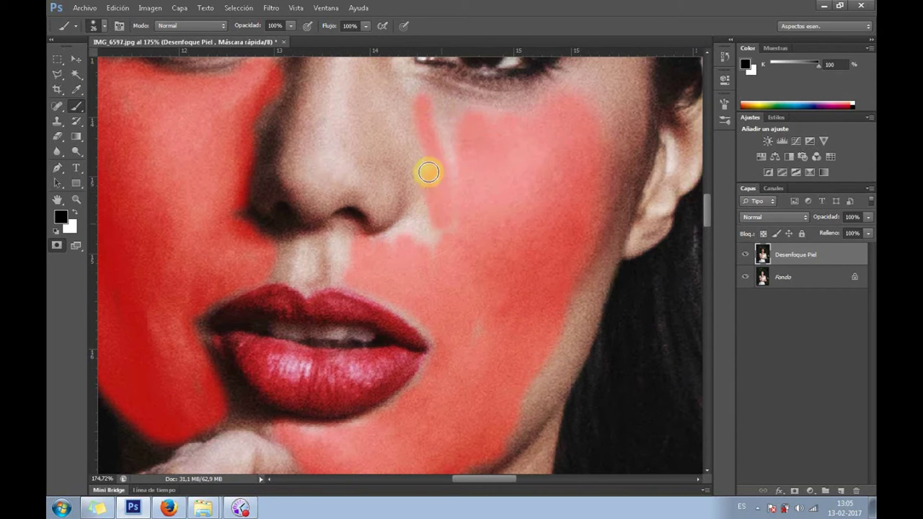
- Mask the skin along both sides of the nose
{"action": "mouse_move", "coordinate": [416, 103]}
{"action": "left_mouse_down"}
{"action": "mouse_move", "coordinate": [424, 216]}
{"action": "mouse_move", "coordinate": [452, 336]}
{"action": "left_mouse_up"}
{"action": "mouse_move", "coordinate": [408, 254]}
{"action": "left_mouse_down"}
{"action": "mouse_move", "coordinate": [392, 175]}
{"action": "mouse_move", "coordinate": [402, 241]}
{"action": "left_mouse_up"}
{"action": "left_click_drag", "start_coordinate": [292, 238], "coordinate": [297, 257]}
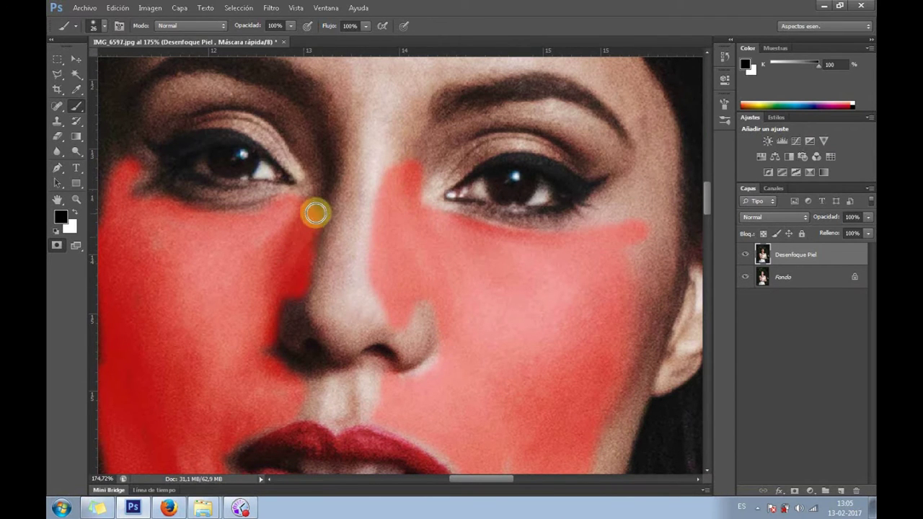
{"action": "scroll", "coordinate": [361, 231], "scroll_direction": "up", "scroll_amount": 3}
{"action": "scroll", "coordinate": [361, 231], "scroll_direction": "right", "scroll_amount": 1}
{"action": "left_click_drag", "start_coordinate": [605, 305], "coordinate": [613, 396]}
{"action": "scroll", "coordinate": [599, 386], "scroll_direction": "down", "scroll_amount": 3}
{"action": "scroll", "coordinate": [582, 375], "scroll_direction": "down", "scroll_amount": 2}
{"action": "scroll", "coordinate": [587, 270], "scroll_direction": "down", "scroll_amount": 1}
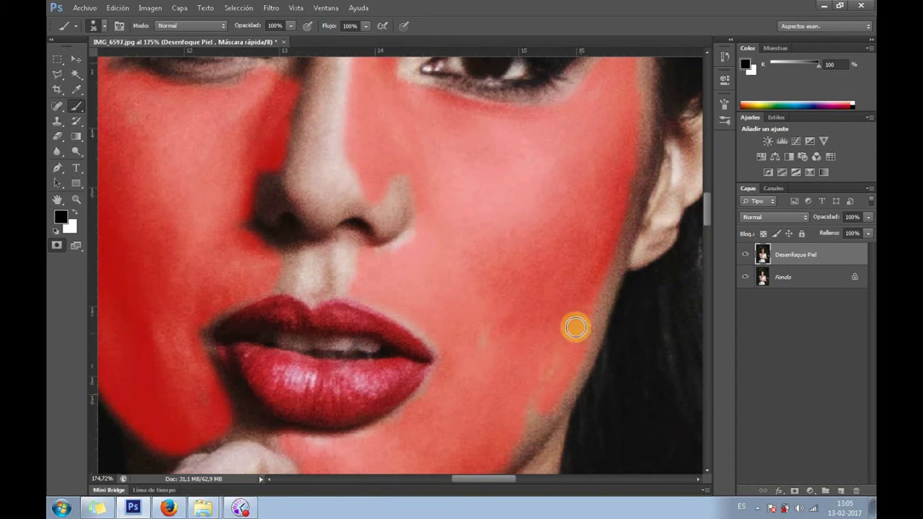
{"action": "scroll", "coordinate": [575, 327], "scroll_direction": "up", "scroll_amount": 3}
{"action": "scroll", "coordinate": [504, 346], "scroll_direction": "up", "scroll_amount": 2}
{"action": "mouse_move", "coordinate": [354, 248]}
{"action": "left_mouse_down"}
{"action": "mouse_move", "coordinate": [402, 293]}
{"action": "mouse_move", "coordinate": [408, 339]}
{"action": "left_mouse_up"}
- With a 40 px brush, mask the forehead including the area above the right eyebrow
{"action": "right_click", "coordinate": [280, 185]}
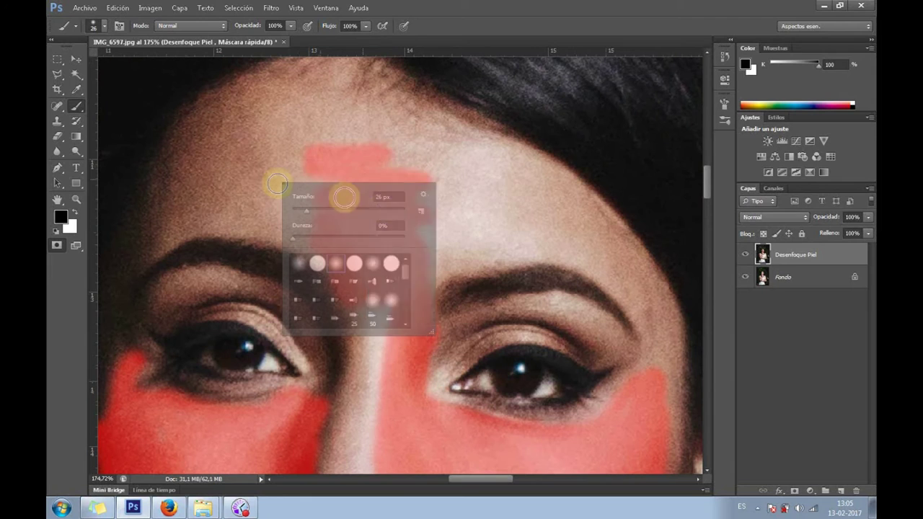
{"action": "type", "text": "40"}
{"action": "key", "text": "Return"}
{"action": "mouse_move", "coordinate": [299, 201]}
{"action": "left_mouse_down"}
{"action": "mouse_move", "coordinate": [256, 201]}
{"action": "mouse_move", "coordinate": [329, 248]}
{"action": "left_mouse_up"}
{"action": "mouse_move", "coordinate": [190, 221]}
{"action": "left_mouse_down"}
{"action": "mouse_move", "coordinate": [199, 151]}
{"action": "mouse_move", "coordinate": [321, 130]}
{"action": "mouse_move", "coordinate": [224, 105]}
{"action": "mouse_move", "coordinate": [531, 188]}
{"action": "mouse_move", "coordinate": [639, 292]}
{"action": "mouse_move", "coordinate": [664, 387]}
{"action": "left_mouse_up"}
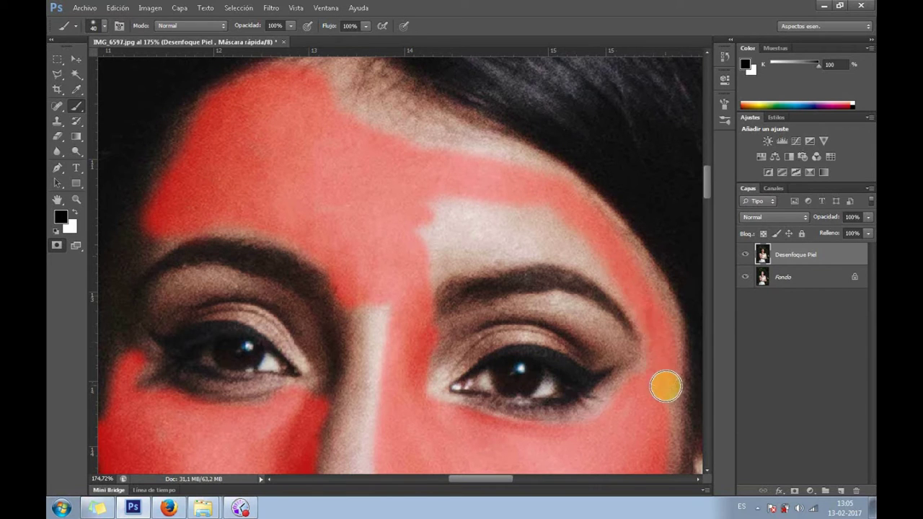
{"action": "mouse_move", "coordinate": [656, 318]}
{"action": "left_mouse_down"}
{"action": "mouse_move", "coordinate": [552, 247]}
{"action": "mouse_move", "coordinate": [466, 243]}
{"action": "mouse_move", "coordinate": [503, 202]}
{"action": "mouse_move", "coordinate": [488, 201]}
{"action": "left_mouse_up"}
{"action": "scroll", "coordinate": [368, 273], "scroll_direction": "down", "scroll_amount": 3}
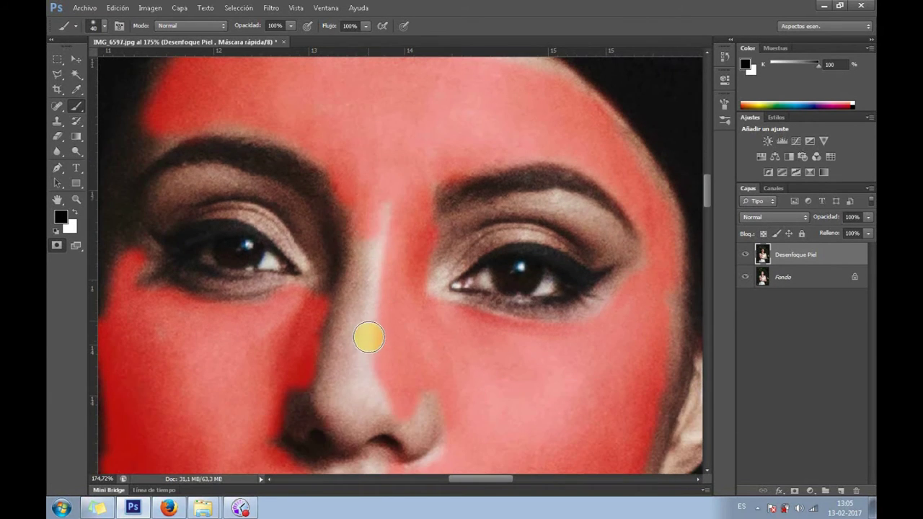
{"action": "mouse_move", "coordinate": [354, 335]}
{"action": "left_mouse_down"}
{"action": "mouse_move", "coordinate": [382, 199]}
{"action": "mouse_move", "coordinate": [371, 302]}
{"action": "mouse_move", "coordinate": [419, 251]}
{"action": "left_mouse_up"}
{"action": "scroll", "coordinate": [525, 160], "scroll_direction": "down", "scroll_amount": 5}
{"action": "scroll", "coordinate": [463, 323], "scroll_direction": "down", "scroll_amount": 2, "text": "alt"}
{"action": "right_click", "coordinate": [461, 322]}
{"action": "right_click", "coordinate": [453, 303]}
- Paint quick mask over the neck, lower neck and a patch of the chest
{"action": "left_click_drag", "start_coordinate": [470, 312], "coordinate": [481, 312]}
{"action": "left_click_drag", "start_coordinate": [406, 181], "coordinate": [446, 256]}
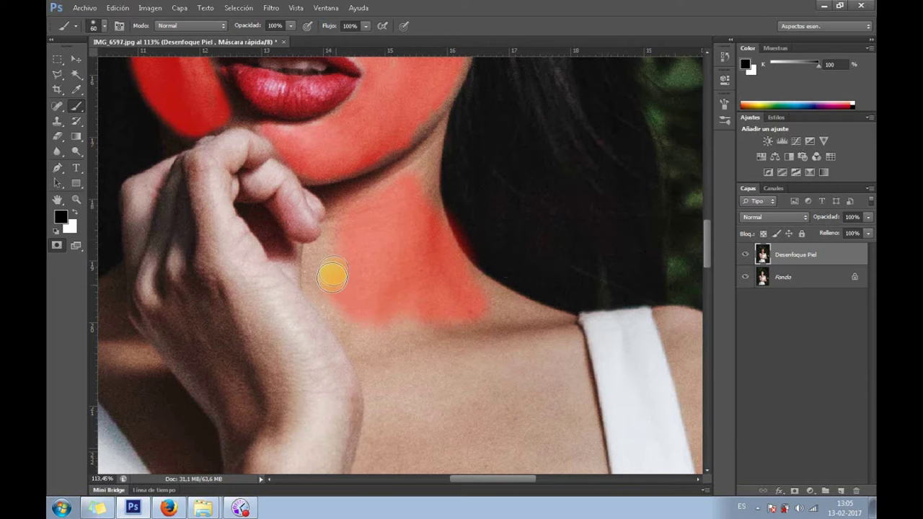
{"action": "left_click_drag", "start_coordinate": [335, 283], "coordinate": [418, 317]}
{"action": "left_click", "coordinate": [79, 212]}
{"action": "mouse_move", "coordinate": [548, 391]}
{"action": "left_mouse_down"}
{"action": "mouse_move", "coordinate": [498, 259]}
{"action": "mouse_move", "coordinate": [515, 250]}
{"action": "left_mouse_up"}
{"action": "right_click", "coordinate": [498, 259]}
{"action": "mouse_move", "coordinate": [432, 217]}
{"action": "left_mouse_down"}
{"action": "mouse_move", "coordinate": [439, 329]}
{"action": "mouse_move", "coordinate": [429, 222]}
{"action": "mouse_move", "coordinate": [541, 238]}
{"action": "mouse_move", "coordinate": [457, 340]}
{"action": "mouse_move", "coordinate": [381, 264]}
{"action": "mouse_move", "coordinate": [504, 385]}
{"action": "mouse_move", "coordinate": [363, 380]}
{"action": "mouse_move", "coordinate": [451, 200]}
{"action": "mouse_move", "coordinate": [333, 209]}
{"action": "mouse_move", "coordinate": [106, 155]}
{"action": "left_mouse_up"}
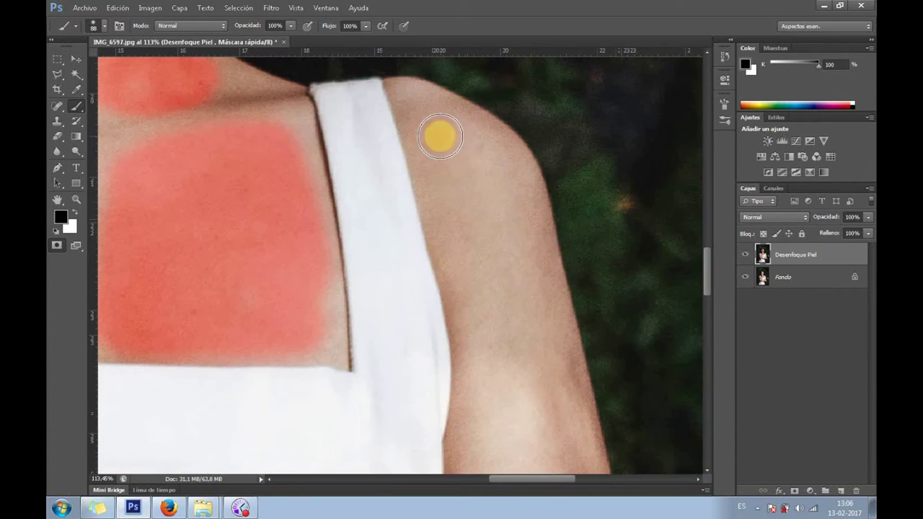
- Mask parallel strips along the arm with a resized soft brush
{"action": "left_click_drag", "start_coordinate": [438, 136], "coordinate": [498, 166]}
{"action": "right_click", "coordinate": [498, 166]}
{"action": "left_click", "coordinate": [457, 191]}
{"action": "mouse_move", "coordinate": [457, 191]}
{"action": "left_mouse_down"}
{"action": "mouse_move", "coordinate": [439, 149]}
{"action": "mouse_move", "coordinate": [540, 340]}
{"action": "mouse_move", "coordinate": [531, 101]}
{"action": "left_mouse_up"}
{"action": "mouse_move", "coordinate": [509, 180]}
{"action": "left_mouse_down"}
{"action": "mouse_move", "coordinate": [479, 306]}
{"action": "mouse_move", "coordinate": [479, 393]}
{"action": "left_mouse_up"}
{"action": "mouse_move", "coordinate": [548, 407]}
{"action": "left_mouse_down"}
{"action": "mouse_move", "coordinate": [540, 209]}
{"action": "mouse_move", "coordinate": [552, 103]}
{"action": "left_mouse_up"}
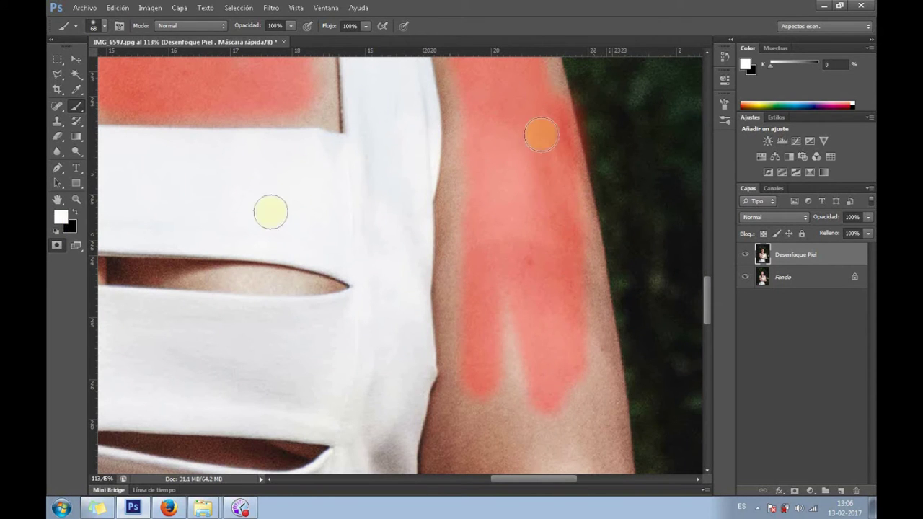
- Extend the quick-mask strips further down the arm
{"action": "scroll", "coordinate": [481, 256], "scroll_direction": "down", "scroll_amount": 1}
{"action": "scroll", "coordinate": [481, 257], "scroll_direction": "down", "scroll_amount": 4}
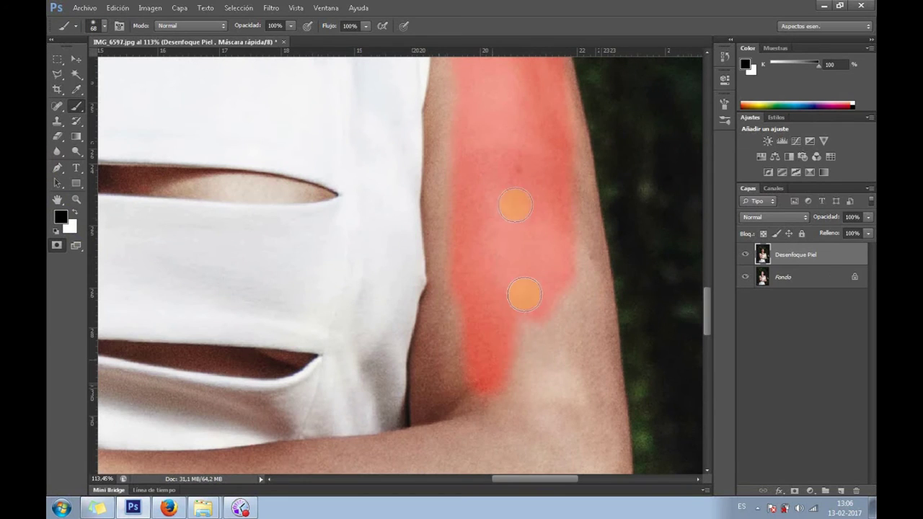
{"action": "left_click_drag", "start_coordinate": [515, 206], "coordinate": [449, 360]}
{"action": "scroll", "coordinate": [484, 284], "scroll_direction": "down", "scroll_amount": 1}
{"action": "scroll", "coordinate": [483, 284], "scroll_direction": "down", "scroll_amount": 5}
{"action": "mouse_move", "coordinate": [484, 284]}
{"action": "left_mouse_down"}
{"action": "mouse_move", "coordinate": [540, 238]}
{"action": "mouse_move", "coordinate": [495, 396]}
{"action": "mouse_move", "coordinate": [581, 293]}
{"action": "left_mouse_up"}
{"action": "scroll", "coordinate": [581, 293], "scroll_direction": "down", "scroll_amount": 4}
{"action": "mouse_move", "coordinate": [511, 208]}
{"action": "left_mouse_down"}
{"action": "mouse_move", "coordinate": [491, 158]}
{"action": "mouse_move", "coordinate": [531, 319]}
{"action": "left_mouse_up"}
- Mask over the elbow and forearm, then resume adding paint on the upper arm
{"action": "mouse_move", "coordinate": [346, 305]}
{"action": "left_mouse_down"}
{"action": "mouse_move", "coordinate": [623, 340]}
{"action": "mouse_move", "coordinate": [641, 204]}
{"action": "mouse_move", "coordinate": [414, 282]}
{"action": "mouse_move", "coordinate": [478, 319]}
{"action": "left_mouse_up"}
{"action": "mouse_move", "coordinate": [244, 245]}
{"action": "left_mouse_down"}
{"action": "mouse_move", "coordinate": [208, 234]}
{"action": "mouse_move", "coordinate": [251, 282]}
{"action": "mouse_move", "coordinate": [416, 272]}
{"action": "left_mouse_up"}
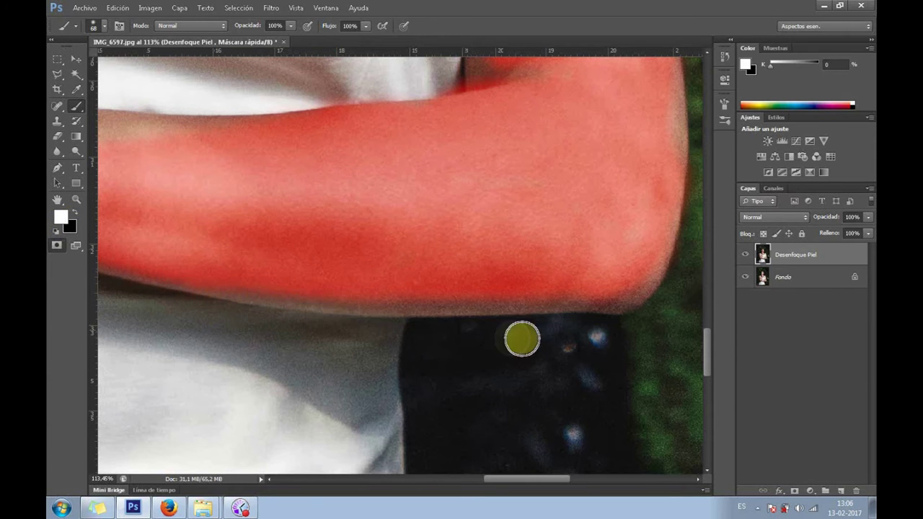
{"action": "left_click_drag", "start_coordinate": [468, 90], "coordinate": [583, 299]}
{"action": "left_click_drag", "start_coordinate": [109, 286], "coordinate": [490, 243]}
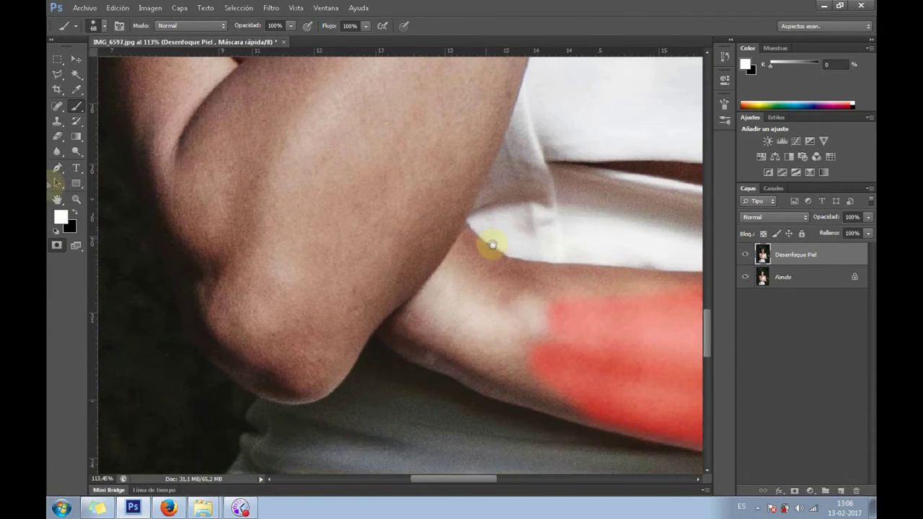
{"action": "left_click", "coordinate": [73, 213]}
{"action": "mouse_move", "coordinate": [288, 177]}
{"action": "left_mouse_down"}
{"action": "mouse_move", "coordinate": [313, 151]}
{"action": "mouse_move", "coordinate": [403, 151]}
{"action": "mouse_move", "coordinate": [198, 179]}
{"action": "mouse_move", "coordinate": [241, 231]}
{"action": "mouse_move", "coordinate": [313, 239]}
{"action": "mouse_move", "coordinate": [243, 327]}
{"action": "mouse_move", "coordinate": [315, 272]}
{"action": "left_mouse_up"}
- Finish painting quick mask around the upper arm and elbow
{"action": "scroll", "coordinate": [315, 272], "scroll_direction": "up", "scroll_amount": 5}
{"action": "mouse_move", "coordinate": [267, 230]}
{"action": "left_mouse_down"}
{"action": "mouse_move", "coordinate": [298, 155]}
{"action": "mouse_move", "coordinate": [371, 140]}
{"action": "mouse_move", "coordinate": [439, 247]}
{"action": "mouse_move", "coordinate": [336, 418]}
{"action": "left_mouse_up"}
{"action": "scroll", "coordinate": [373, 285], "scroll_direction": "down", "scroll_amount": 3}
{"action": "mouse_move", "coordinate": [433, 346]}
{"action": "left_mouse_down"}
{"action": "mouse_move", "coordinate": [511, 365]}
{"action": "mouse_move", "coordinate": [645, 340]}
{"action": "left_mouse_up"}
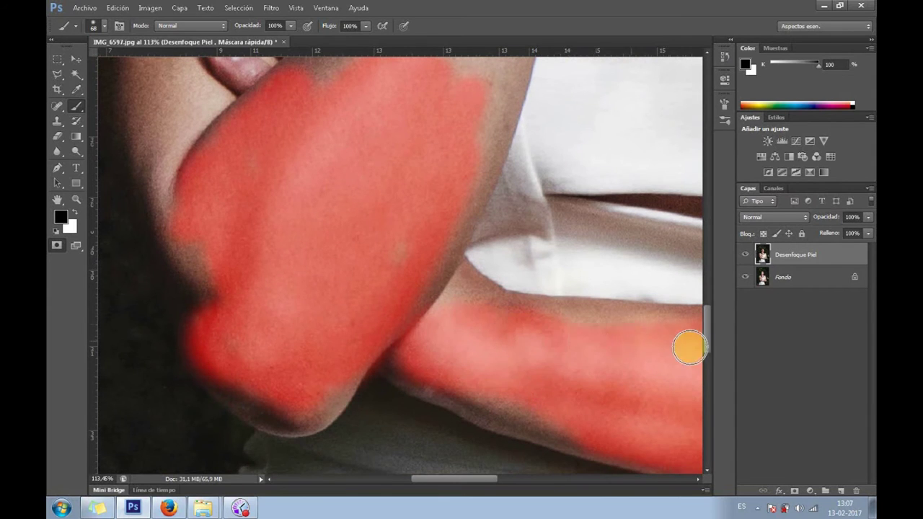
{"action": "scroll", "coordinate": [470, 432], "scroll_direction": "up", "scroll_amount": 5}
{"action": "mouse_move", "coordinate": [419, 338]}
{"action": "left_mouse_down"}
{"action": "mouse_move", "coordinate": [464, 197]}
{"action": "mouse_move", "coordinate": [437, 428]}
{"action": "mouse_move", "coordinate": [414, 187]}
{"action": "mouse_move", "coordinate": [305, 375]}
{"action": "mouse_move", "coordinate": [437, 312]}
{"action": "mouse_move", "coordinate": [474, 79]}
{"action": "left_mouse_up"}
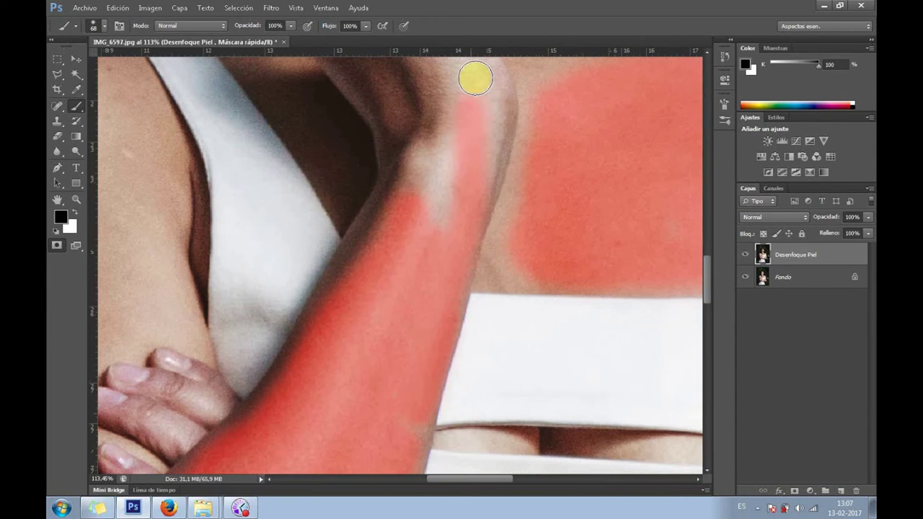
{"action": "scroll", "coordinate": [464, 309], "scroll_direction": "up", "scroll_amount": 1}
{"action": "scroll", "coordinate": [464, 309], "scroll_direction": "up", "scroll_amount": 4}
{"action": "mouse_move", "coordinate": [464, 277]}
{"action": "left_mouse_down"}
{"action": "mouse_move", "coordinate": [430, 191]}
{"action": "mouse_move", "coordinate": [469, 391]}
{"action": "mouse_move", "coordinate": [398, 264]}
{"action": "mouse_move", "coordinate": [418, 234]}
{"action": "left_mouse_up"}
- Mask the fingers under the chin with a resized soft brush
{"action": "scroll", "coordinate": [402, 301], "scroll_direction": "up", "scroll_amount": 1}
{"action": "scroll", "coordinate": [432, 304], "scroll_direction": "up", "scroll_amount": 3}
{"action": "right_click", "coordinate": [442, 307]}
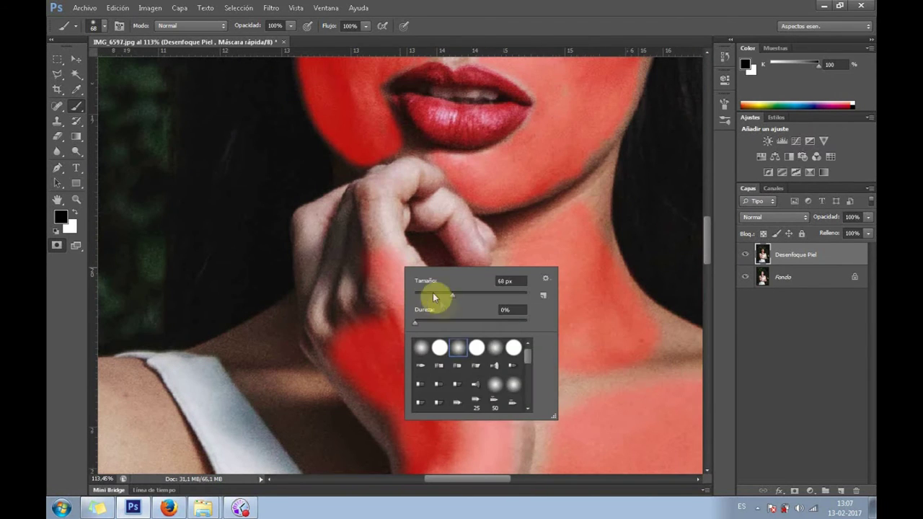
{"action": "left_click_drag", "start_coordinate": [384, 195], "coordinate": [383, 194]}
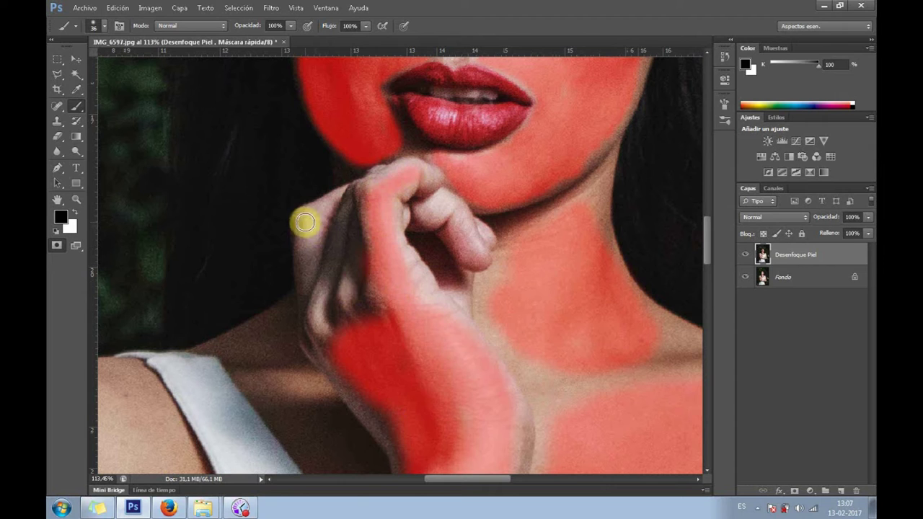
{"action": "left_click_drag", "start_coordinate": [471, 256], "coordinate": [459, 234]}
{"action": "right_click", "coordinate": [415, 315]}
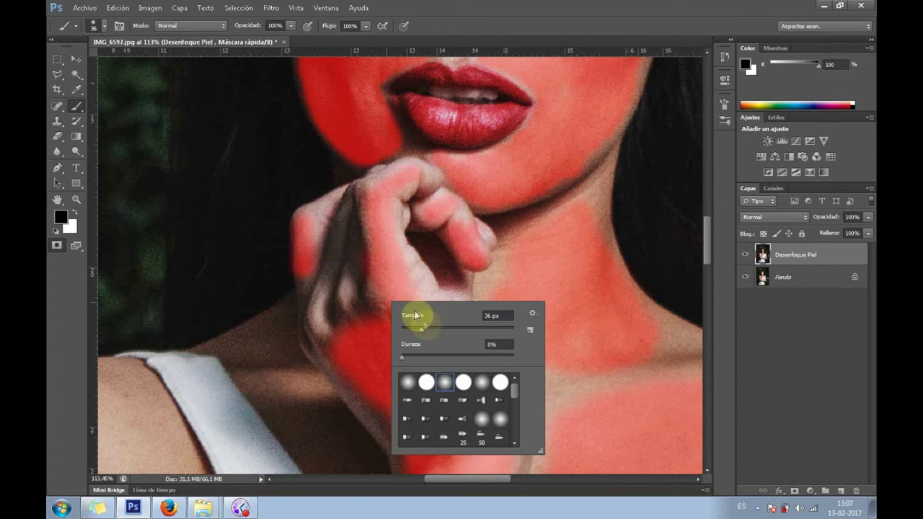
{"action": "mouse_move", "coordinate": [338, 247]}
{"action": "left_mouse_down"}
{"action": "mouse_move", "coordinate": [324, 291]}
{"action": "mouse_move", "coordinate": [353, 302]}
{"action": "left_mouse_up"}
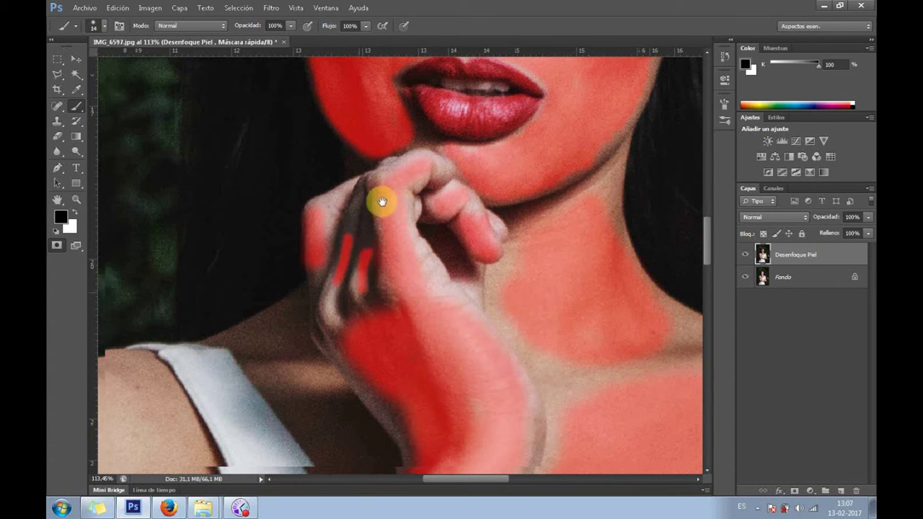
- Use a 28 px brush to mask skin along the strap edge and neck
{"action": "scroll", "coordinate": [432, 209], "scroll_direction": "down", "scroll_amount": 3}
{"action": "scroll", "coordinate": [505, 166], "scroll_direction": "down", "scroll_amount": 4}
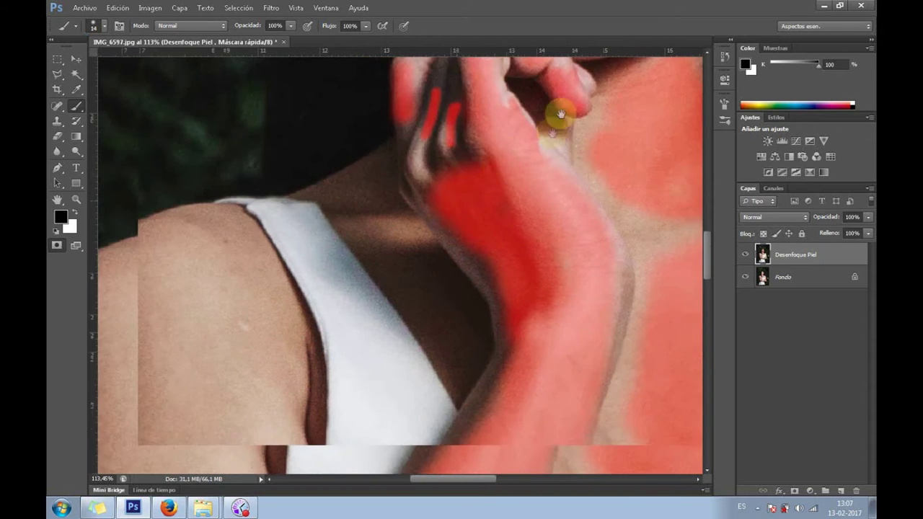
{"action": "scroll", "coordinate": [556, 118], "scroll_direction": "left", "scroll_amount": 5}
{"action": "right_click", "coordinate": [523, 180]}
{"action": "left_click_drag", "start_coordinate": [541, 196], "coordinate": [548, 202]}
{"action": "mouse_move", "coordinate": [505, 152]}
{"action": "left_mouse_down"}
{"action": "mouse_move", "coordinate": [556, 196]}
{"action": "mouse_move", "coordinate": [570, 264]}
{"action": "mouse_move", "coordinate": [517, 245]}
{"action": "left_mouse_up"}
{"action": "left_click_drag", "start_coordinate": [474, 153], "coordinate": [463, 143]}
{"action": "mouse_move", "coordinate": [466, 97]}
{"action": "left_mouse_down"}
{"action": "mouse_move", "coordinate": [486, 93]}
{"action": "mouse_move", "coordinate": [452, 106]}
{"action": "left_mouse_up"}
- Mask the shoulder using a 56 px brush
{"action": "left_click", "coordinate": [56, 247]}
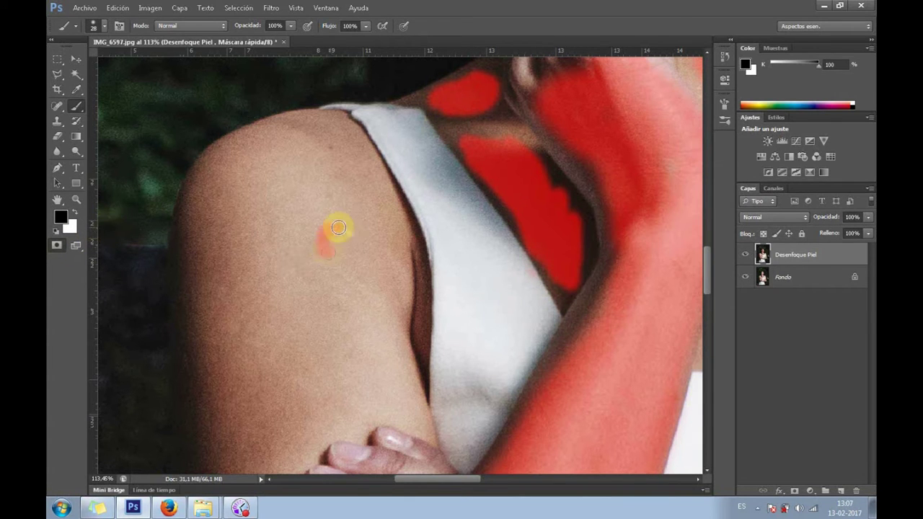
{"action": "left_click_drag", "start_coordinate": [338, 227], "coordinate": [328, 249]}
{"action": "right_click", "coordinate": [316, 247]}
{"action": "key", "text": "Return"}
{"action": "mouse_move", "coordinate": [303, 216]}
{"action": "left_mouse_down"}
{"action": "mouse_move", "coordinate": [313, 397]}
{"action": "mouse_move", "coordinate": [368, 233]}
{"action": "mouse_move", "coordinate": [341, 154]}
{"action": "mouse_move", "coordinate": [320, 151]}
{"action": "mouse_move", "coordinate": [257, 231]}
{"action": "mouse_move", "coordinate": [266, 357]}
{"action": "mouse_move", "coordinate": [232, 166]}
{"action": "mouse_move", "coordinate": [248, 180]}
{"action": "left_mouse_up"}
- Mask the remaining skin near the elbow with a 75 px brush
{"action": "scroll", "coordinate": [278, 212], "scroll_direction": "down", "scroll_amount": 2}
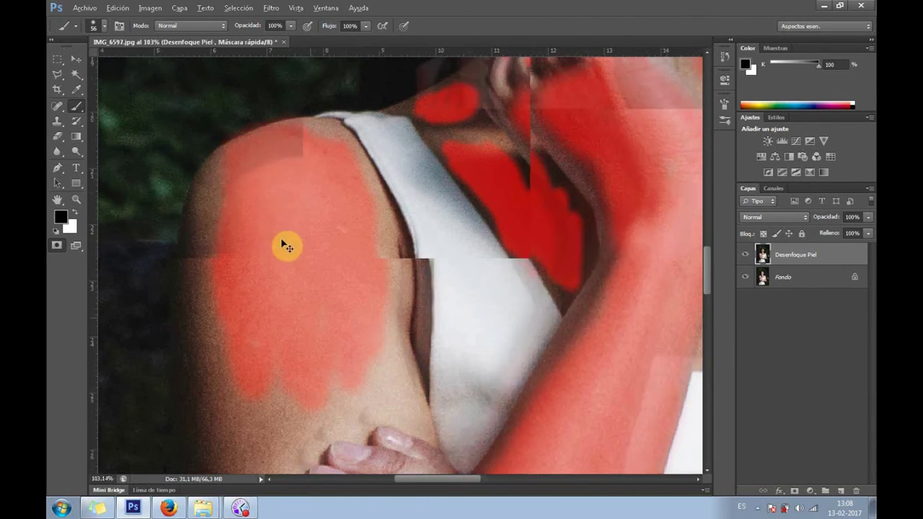
{"action": "scroll", "coordinate": [282, 231], "scroll_direction": "down", "scroll_amount": 2}
{"action": "right_click", "coordinate": [267, 185]}
{"action": "key", "text": "Return"}
{"action": "left_click_drag", "start_coordinate": [271, 318], "coordinate": [323, 270]}
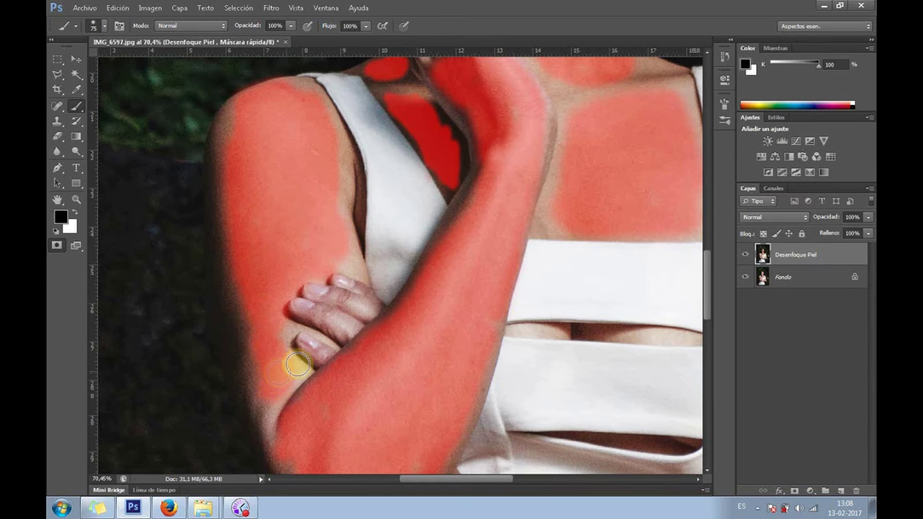
- Mask the skin in the chest gaps with a smaller brush, swapping colours to clean spills
{"action": "scroll", "coordinate": [391, 310], "scroll_direction": "down", "scroll_amount": 2}
{"action": "scroll", "coordinate": [223, 340], "scroll_direction": "up", "scroll_amount": 3}
{"action": "right_click", "coordinate": [498, 317]}
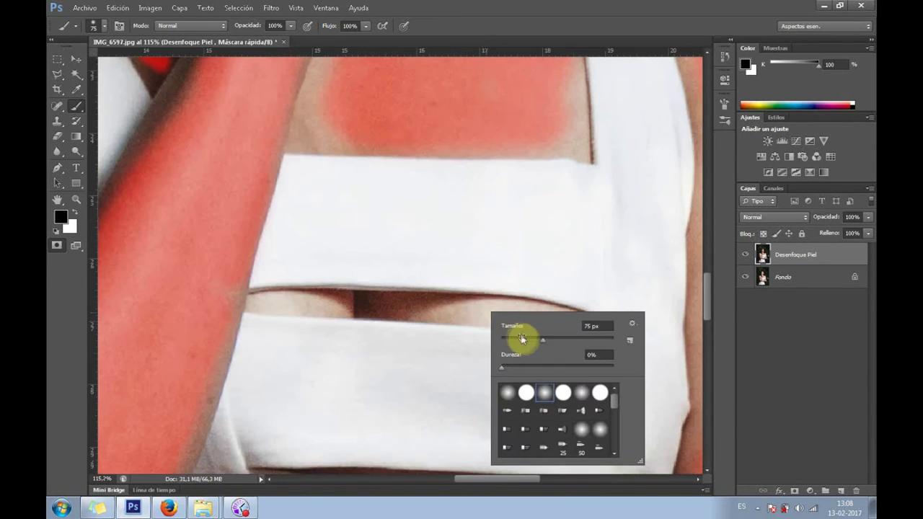
{"action": "key", "text": "Return"}
{"action": "left_click_drag", "start_coordinate": [396, 310], "coordinate": [525, 318]}
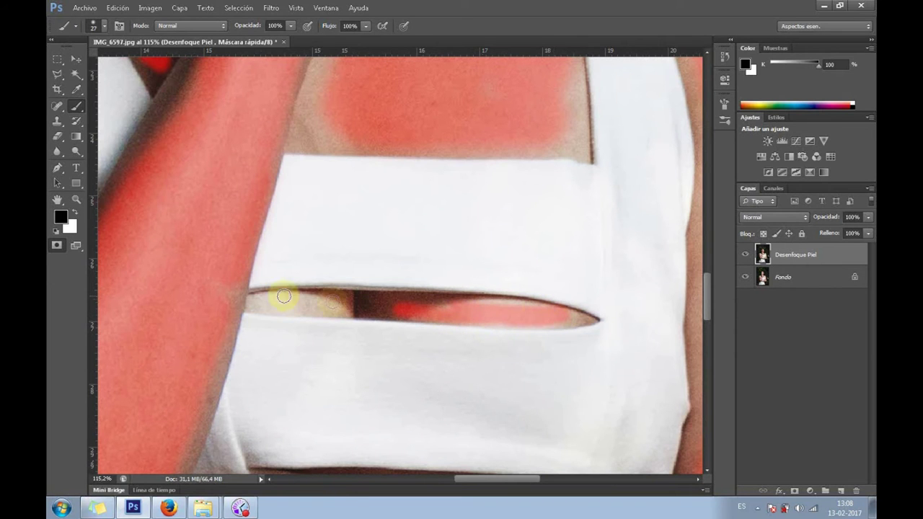
{"action": "key", "text": "x"}
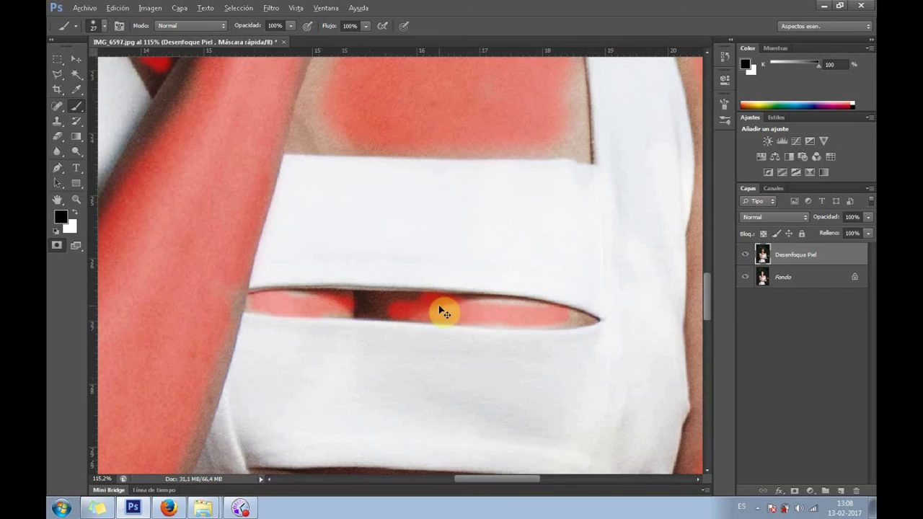
{"action": "scroll", "coordinate": [443, 313], "scroll_direction": "down", "scroll_amount": 2}
{"action": "scroll", "coordinate": [438, 391], "scroll_direction": "up", "scroll_amount": 2}
{"action": "scroll", "coordinate": [418, 372], "scroll_direction": "up", "scroll_amount": 1}
{"action": "left_click_drag", "start_coordinate": [548, 389], "coordinate": [392, 373]}
- Exit Quick Mask to turn the painted skin into a selection
{"action": "scroll", "coordinate": [509, 390], "scroll_direction": "down", "scroll_amount": 5}
{"action": "scroll", "coordinate": [398, 233], "scroll_direction": "up", "scroll_amount": 1}
{"action": "scroll", "coordinate": [398, 233], "scroll_direction": "up", "scroll_amount": 1}
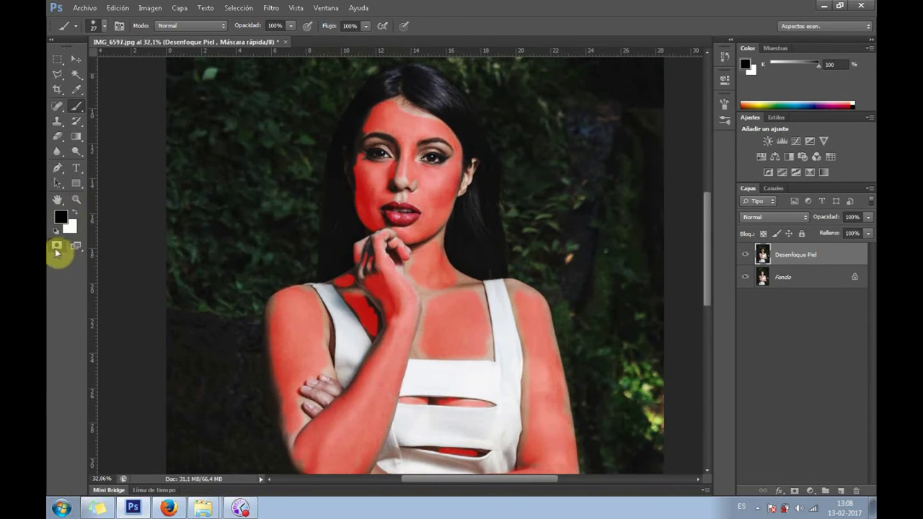
{"action": "left_click", "coordinate": [57, 248]}
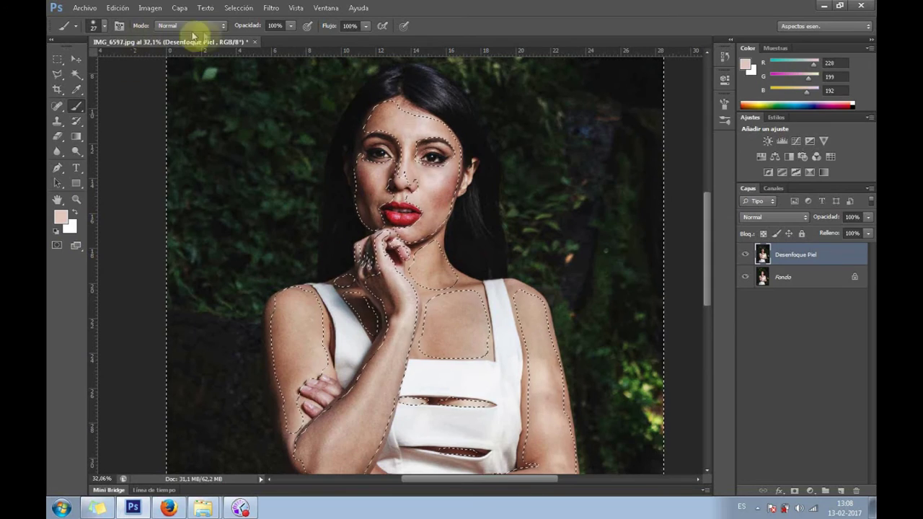
- Invert the selection and apply Surface Blur at radius 5, threshold 15
{"action": "left_click", "coordinate": [238, 8]}
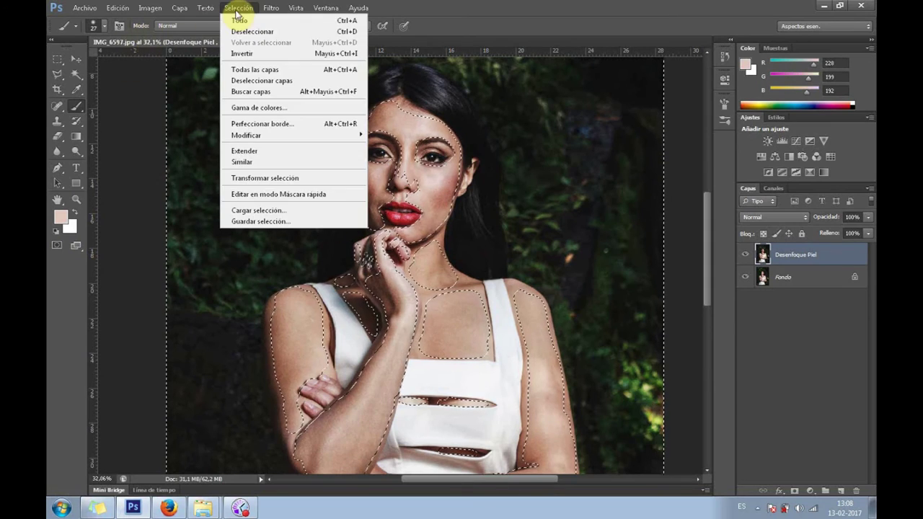
{"action": "left_click", "coordinate": [354, 54]}
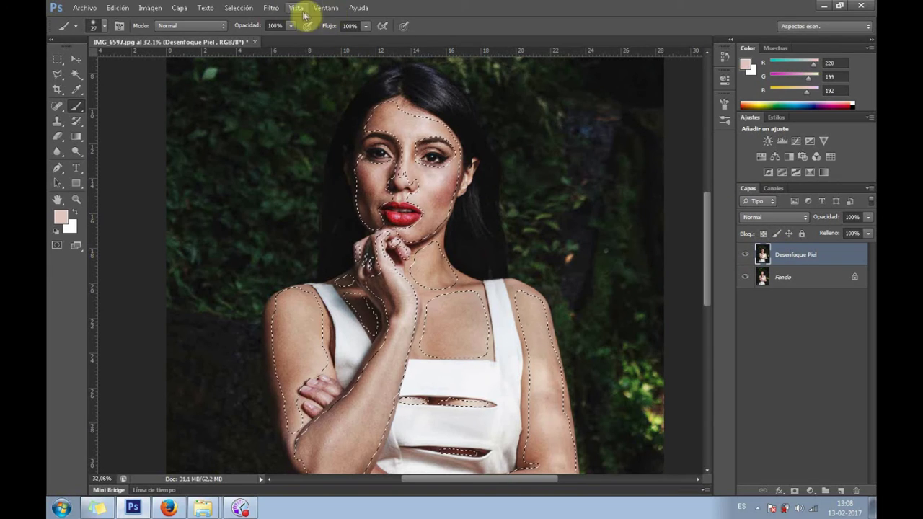
{"action": "left_click", "coordinate": [272, 8]}
{"action": "mouse_move", "coordinate": [289, 124]}
{"action": "left_click", "coordinate": [467, 229]}
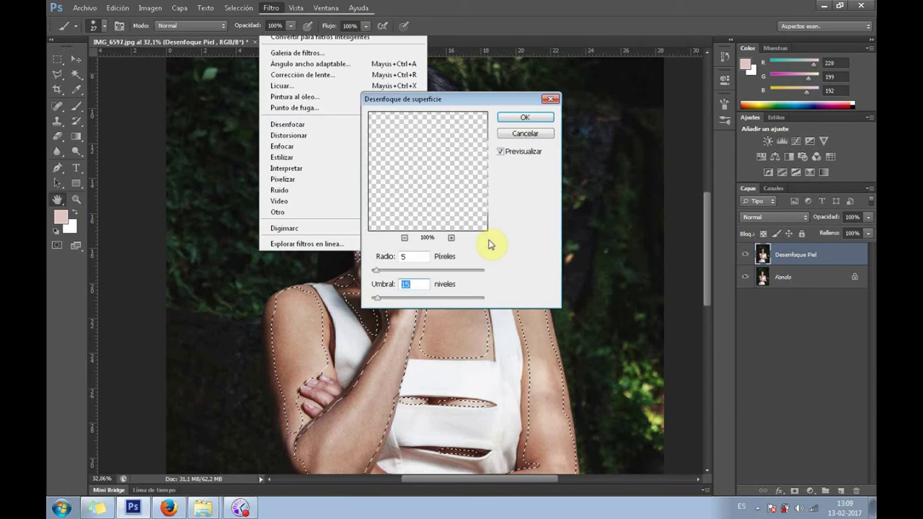
{"action": "left_click", "coordinate": [533, 120]}
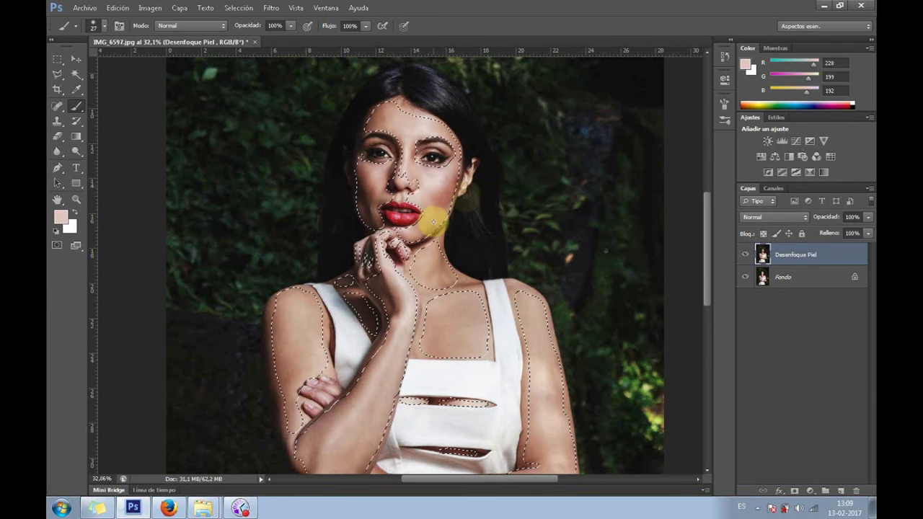
- Zoom in on the face and set the Desenfoque Piel layer to 45% opacity
{"action": "left_click_drag", "start_coordinate": [439, 186], "coordinate": [484, 192]}
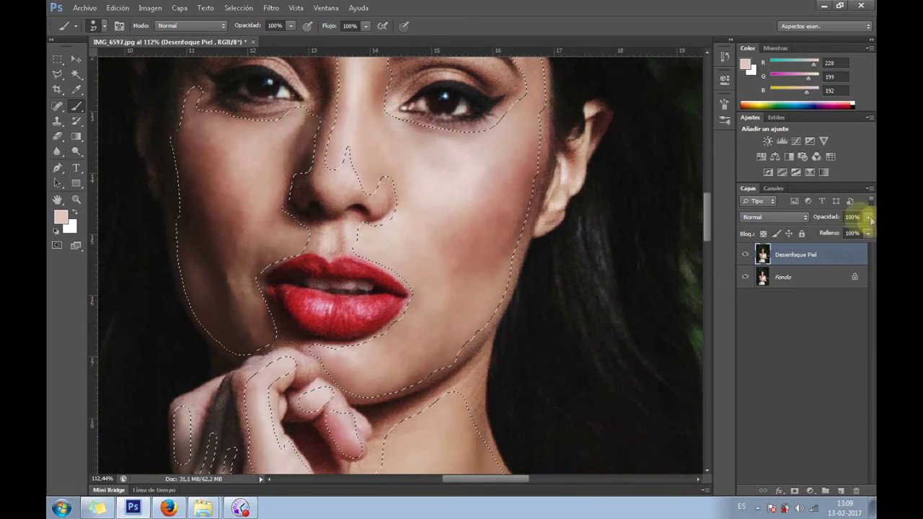
{"action": "left_click", "coordinate": [818, 218]}
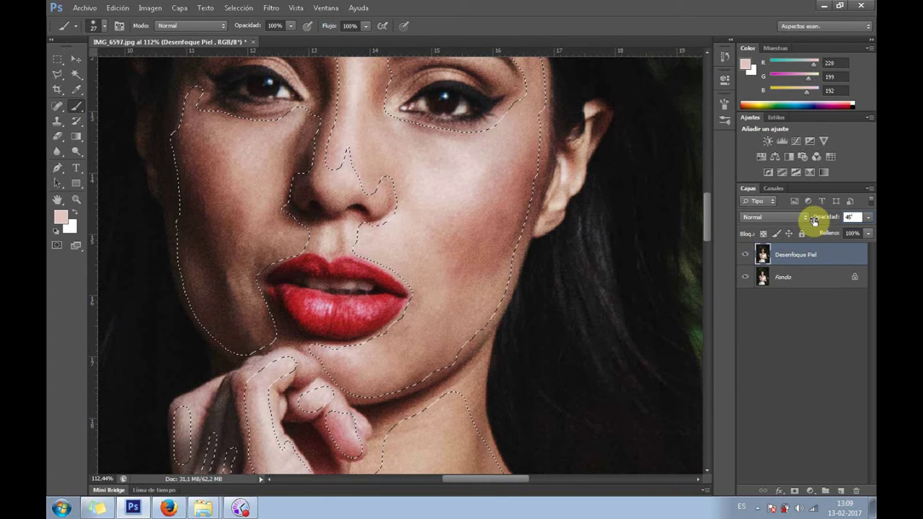
{"action": "left_click", "coordinate": [76, 58]}
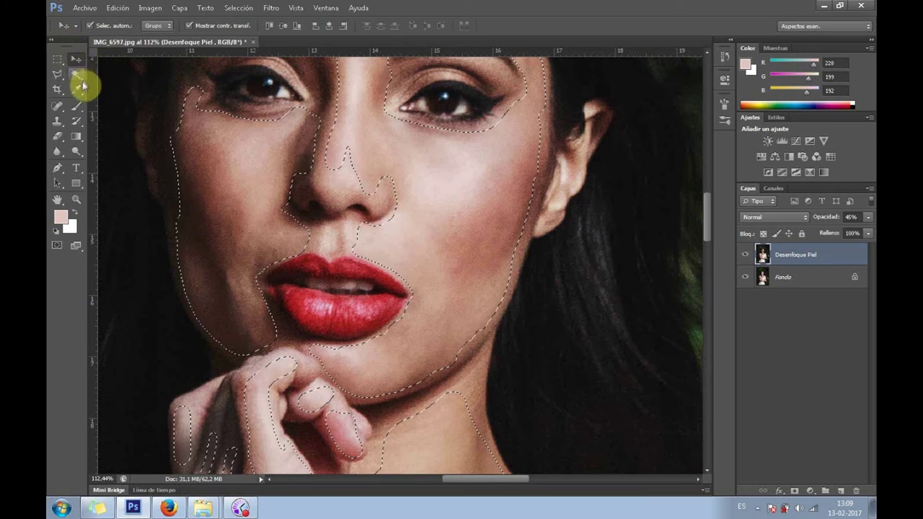
- Flatten the image into the Fondo layer and deselect the skin selection
{"action": "right_click", "coordinate": [784, 275]}
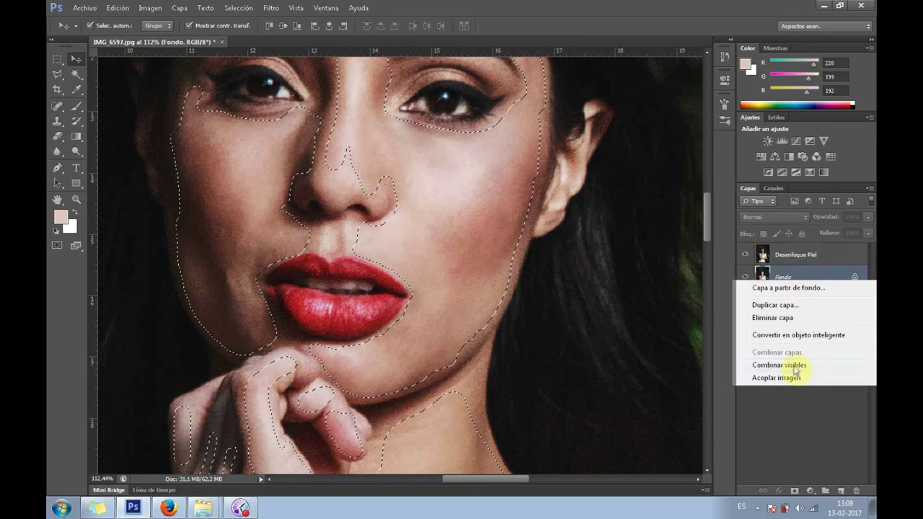
{"action": "left_click", "coordinate": [802, 374]}
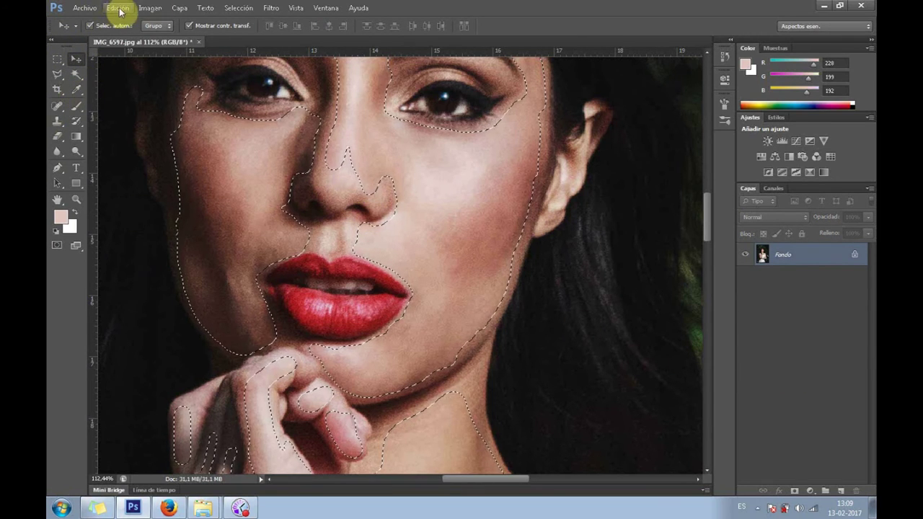
{"action": "left_click", "coordinate": [243, 10]}
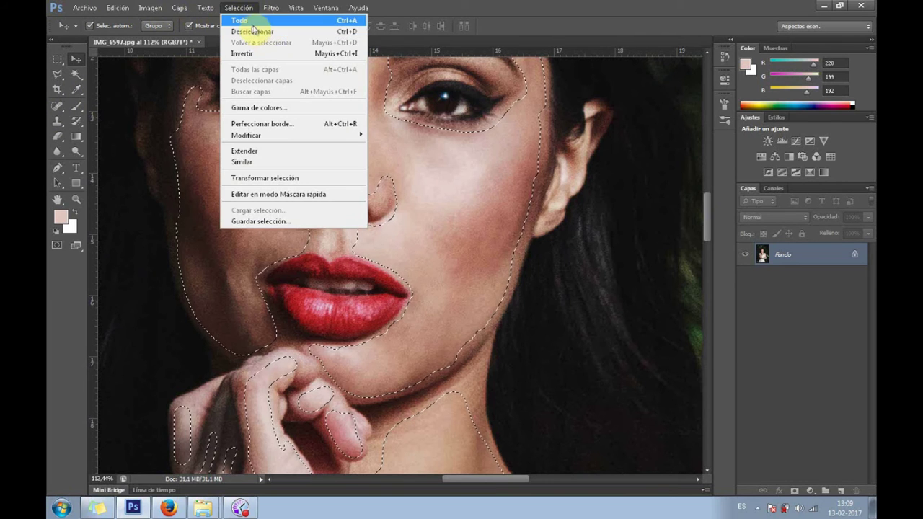
{"action": "left_click", "coordinate": [256, 31]}
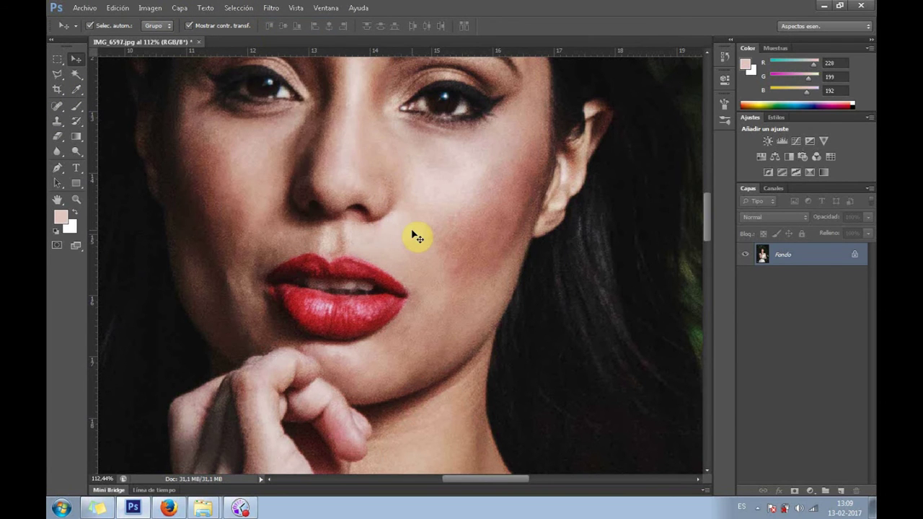
{"action": "scroll", "coordinate": [417, 236], "scroll_direction": "down", "scroll_amount": 2}
{"action": "scroll", "coordinate": [415, 216], "scroll_direction": "down", "scroll_amount": 2}
{"action": "scroll", "coordinate": [416, 211], "scroll_direction": "up", "scroll_amount": 4}
{"action": "left_click", "coordinate": [75, 106]}
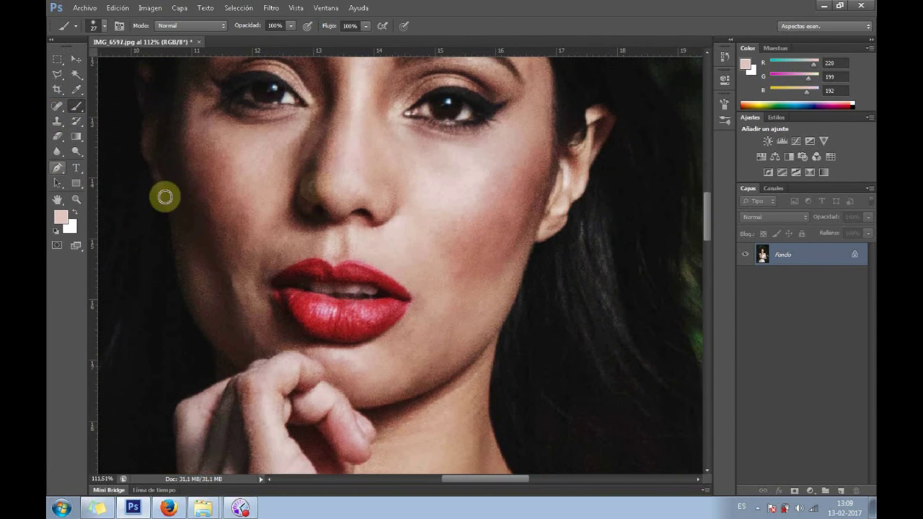
- Duplicate Fondo and select the eyes using Quick Mask
{"action": "key", "text": "ctrl+j"}
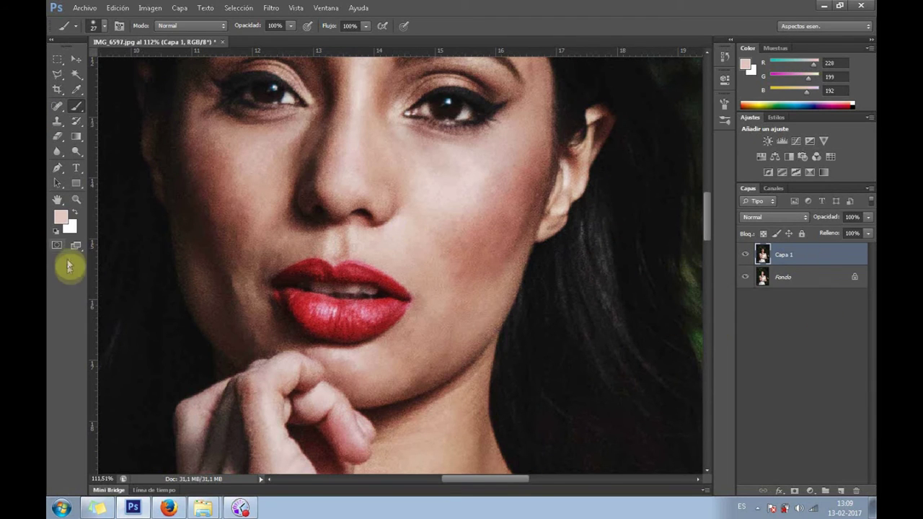
{"action": "left_click", "coordinate": [57, 247]}
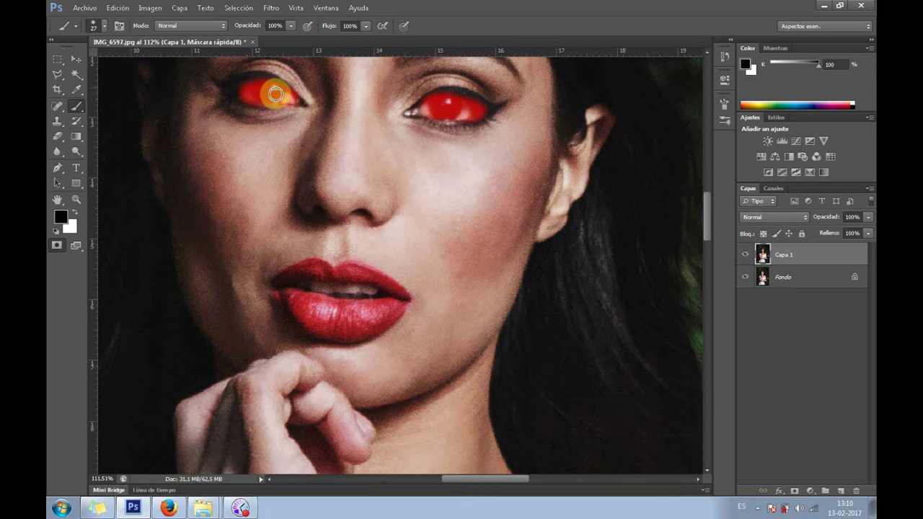
{"action": "left_click", "coordinate": [56, 247]}
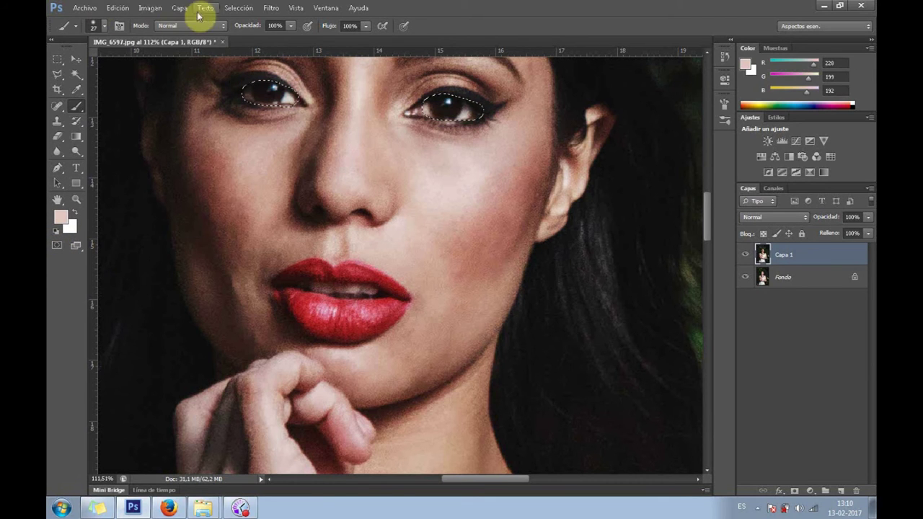
{"action": "left_click", "coordinate": [239, 8]}
{"action": "left_click", "coordinate": [367, 176]}
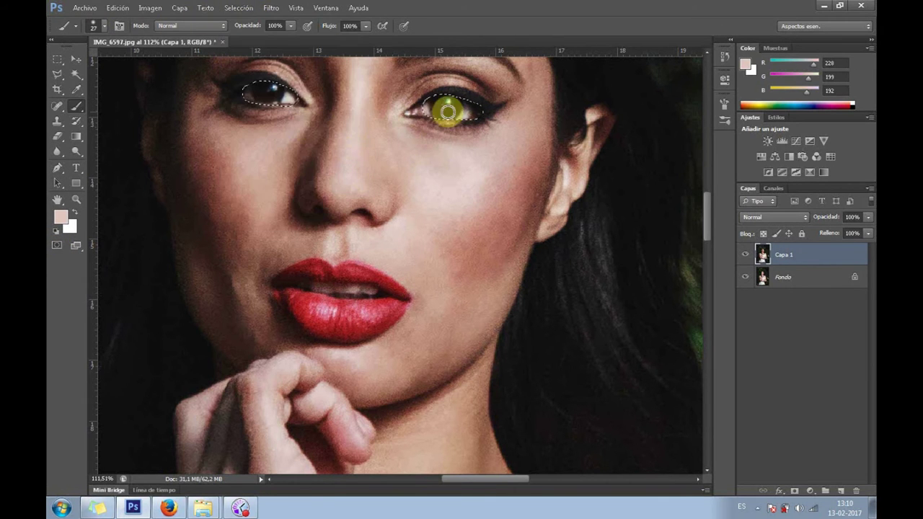
- Apply Smart Sharpen to the eyes, deselect, and flatten into one background layer
{"action": "left_click", "coordinate": [272, 9]}
{"action": "mouse_move", "coordinate": [283, 145]}
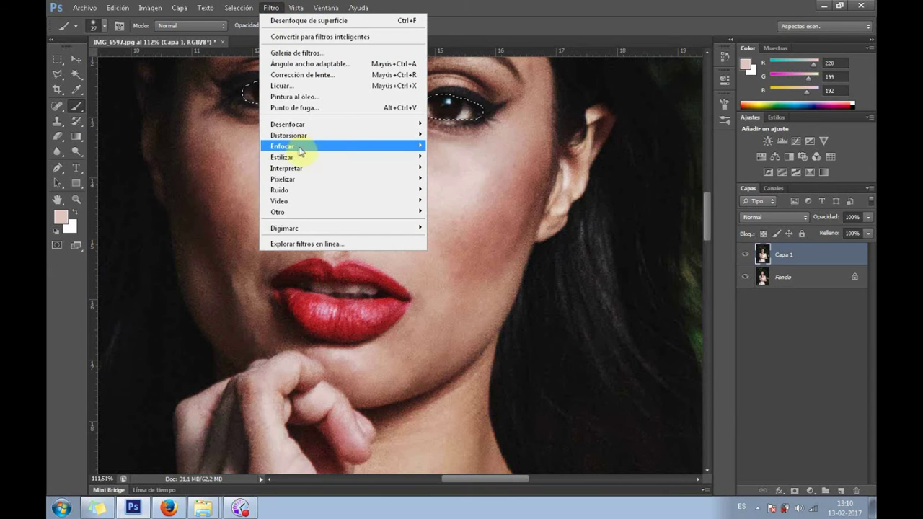
{"action": "left_click", "coordinate": [484, 178]}
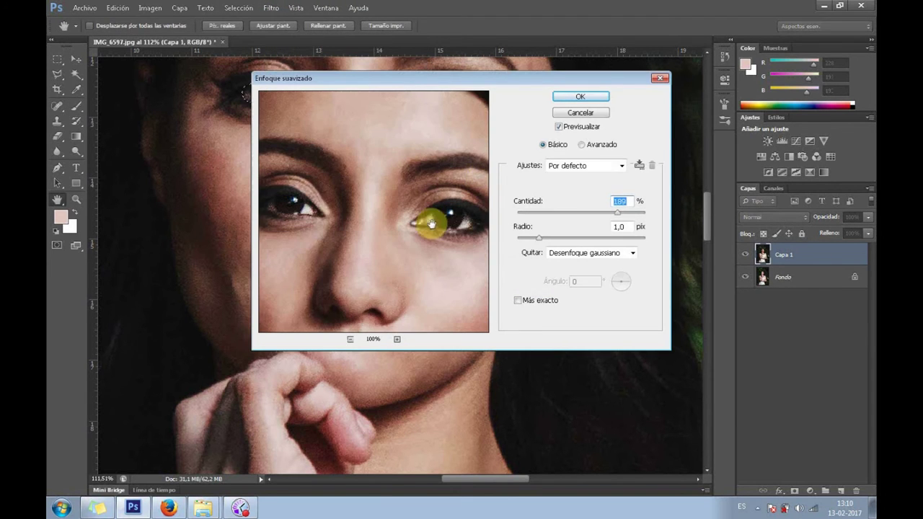
{"action": "left_click", "coordinate": [598, 112]}
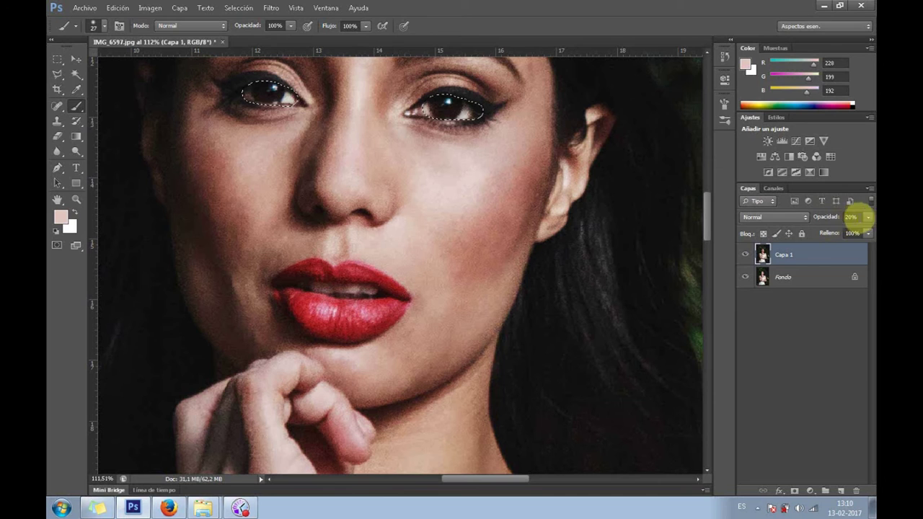
{"action": "left_click", "coordinate": [239, 8]}
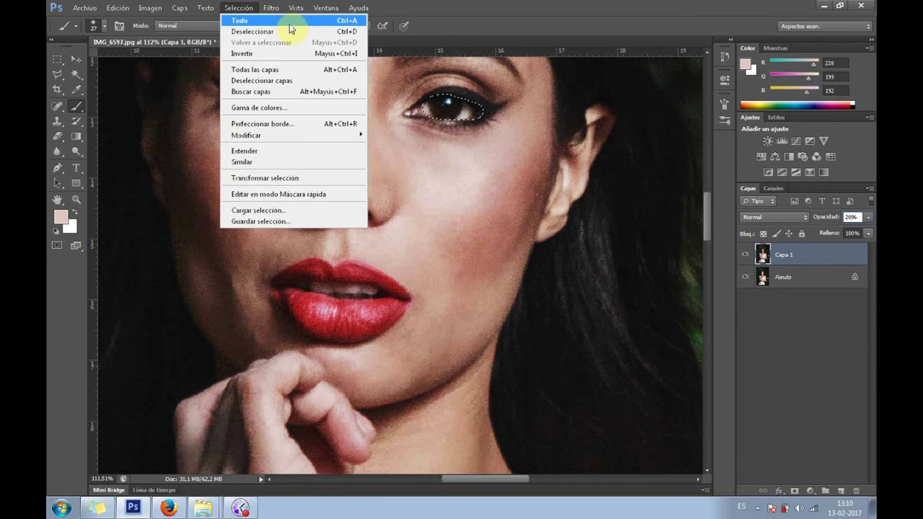
{"action": "left_click", "coordinate": [339, 31]}
{"action": "right_click", "coordinate": [813, 282]}
{"action": "left_click", "coordinate": [773, 376]}
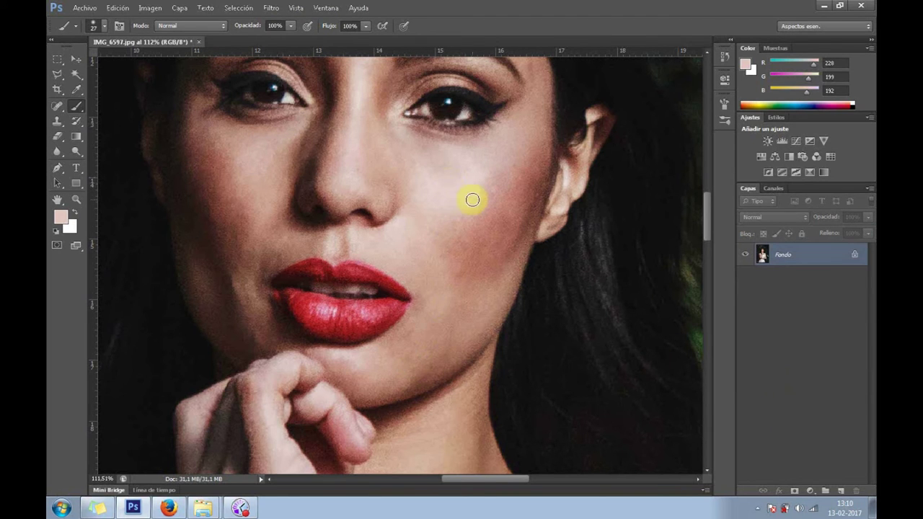
{"action": "left_click", "coordinate": [74, 65]}
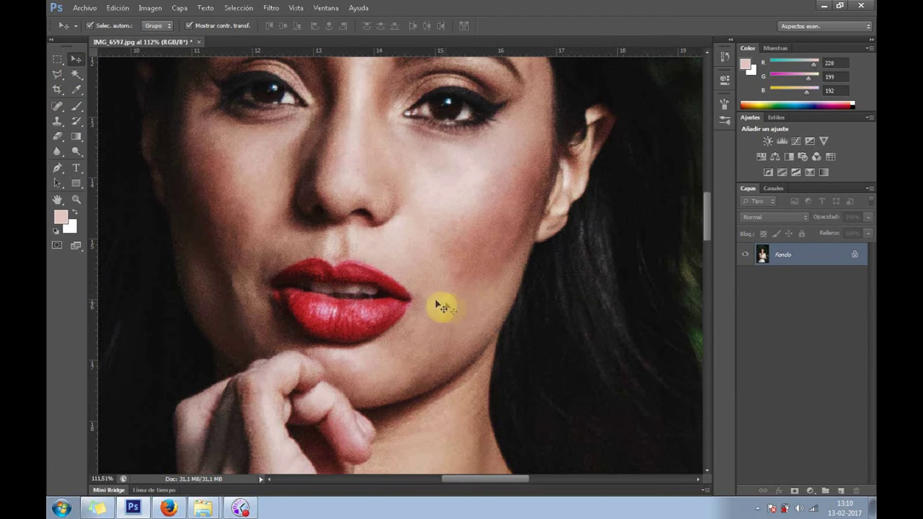
- Fit the photo on screen, duplicate it as Capa 1, and zoom the dress to 100%
{"action": "left_click", "coordinate": [76, 200]}
{"action": "right_click", "coordinate": [416, 209]}
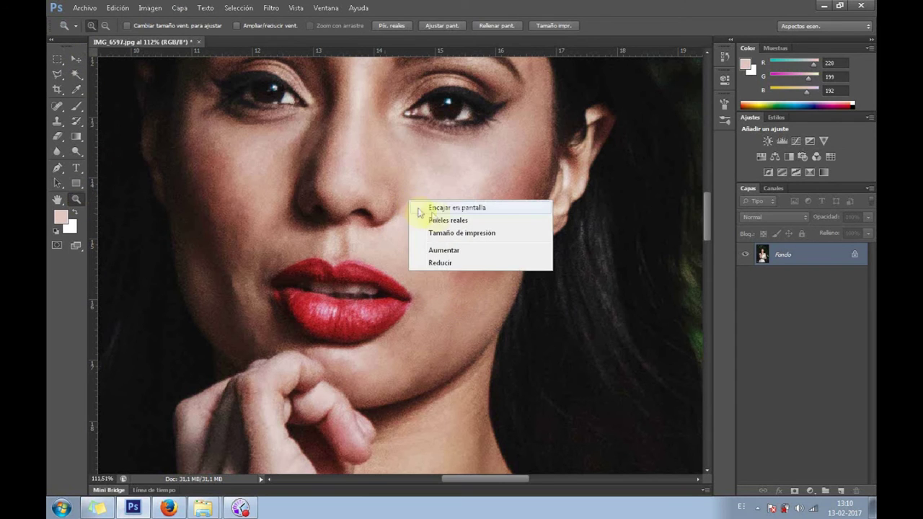
{"action": "left_click", "coordinate": [448, 208]}
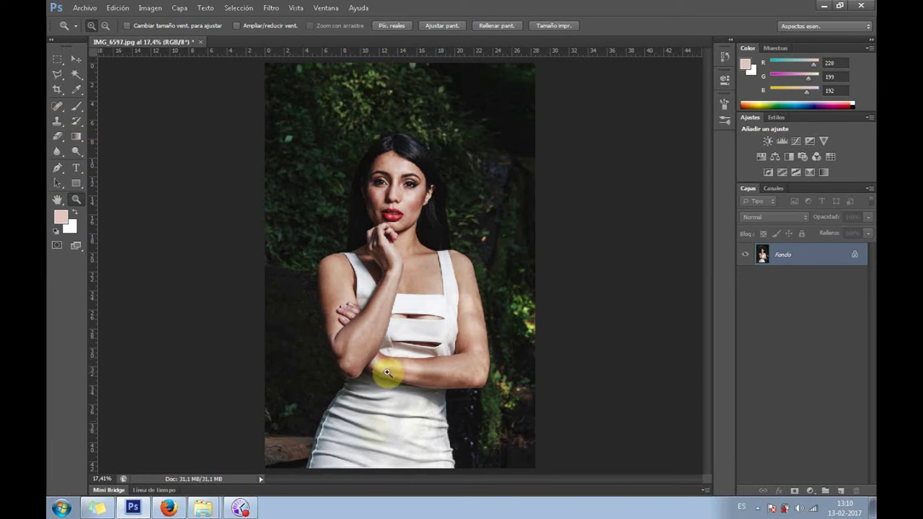
{"action": "key", "text": "ctrl+j"}
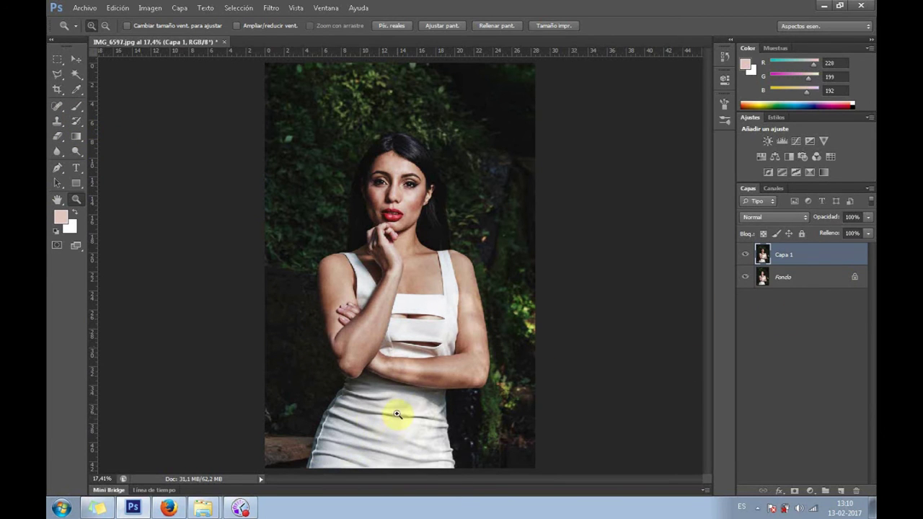
{"action": "left_click", "coordinate": [397, 414]}
{"action": "left_click", "coordinate": [299, 369]}
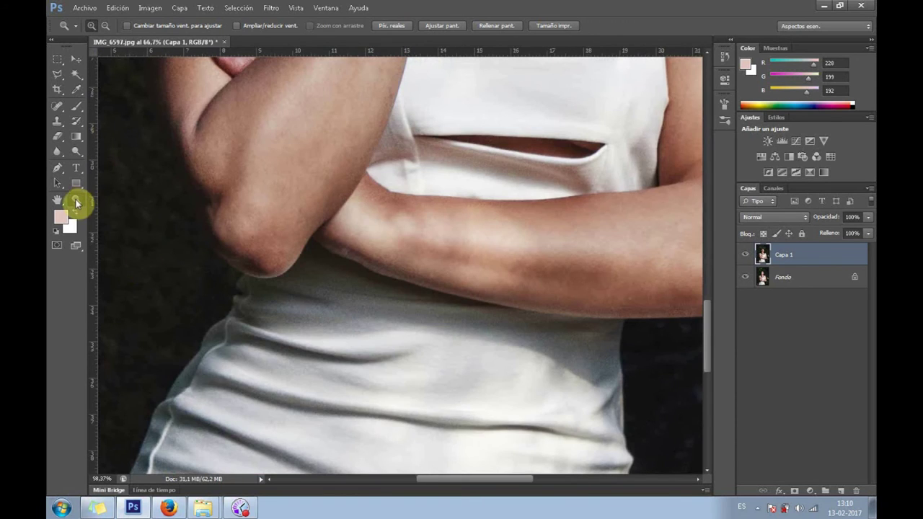
{"action": "left_click", "coordinate": [386, 383]}
{"action": "left_click", "coordinate": [77, 64]}
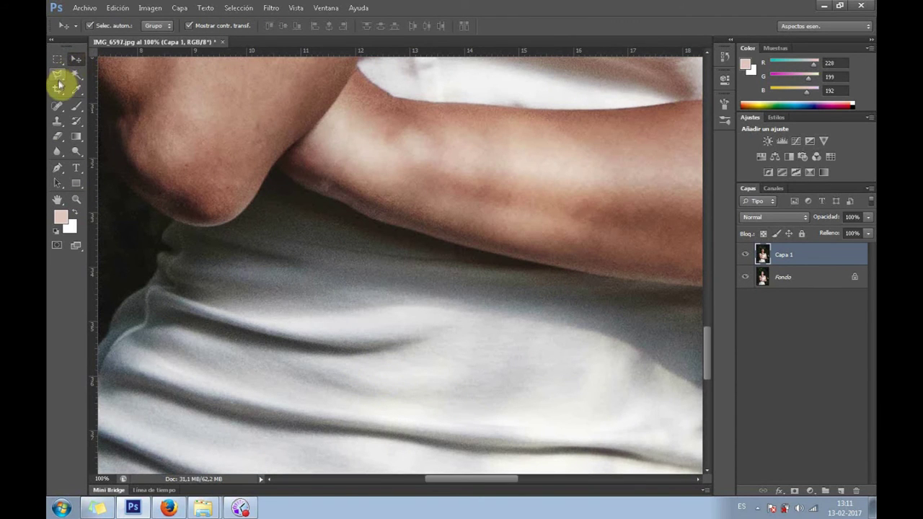
{"action": "left_click_drag", "start_coordinate": [58, 108], "coordinate": [96, 130]}
- Patch out the dark creases on the dress below the folded arms
{"action": "left_click", "coordinate": [58, 108]}
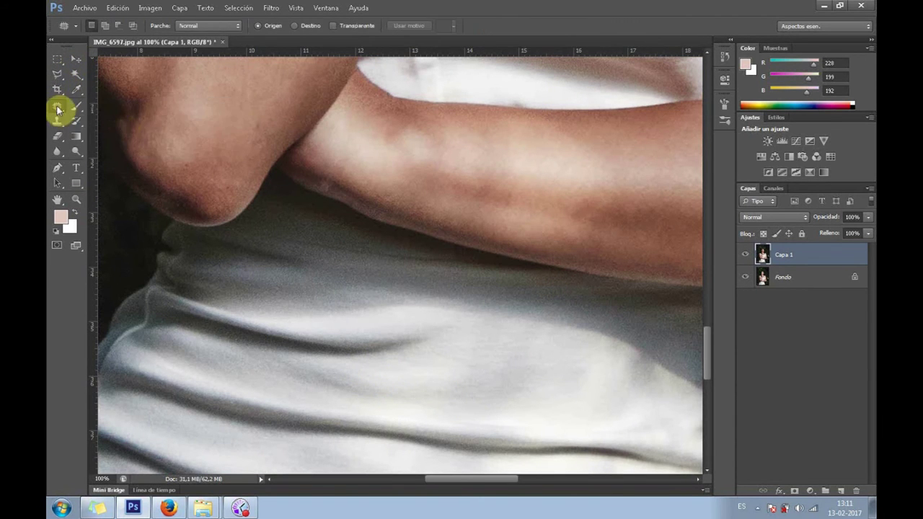
{"action": "left_click", "coordinate": [97, 116]}
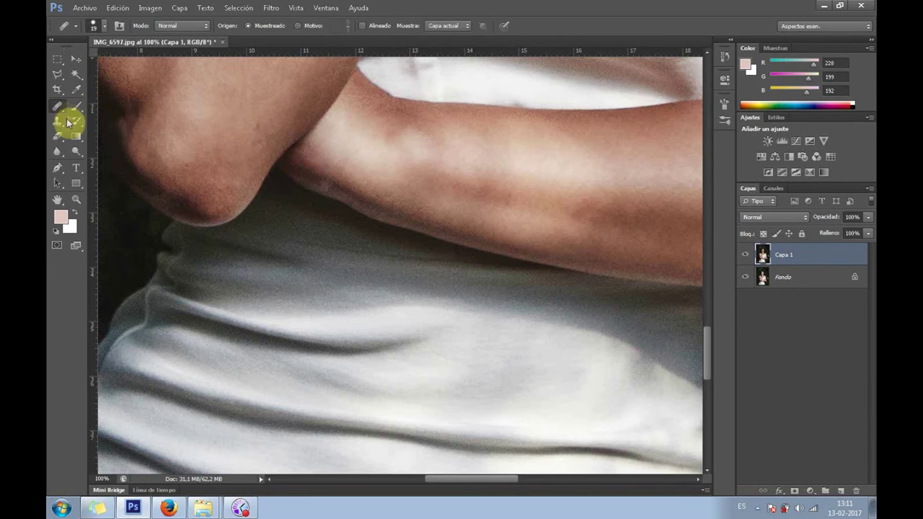
{"action": "left_click_drag", "start_coordinate": [65, 115], "coordinate": [97, 126]}
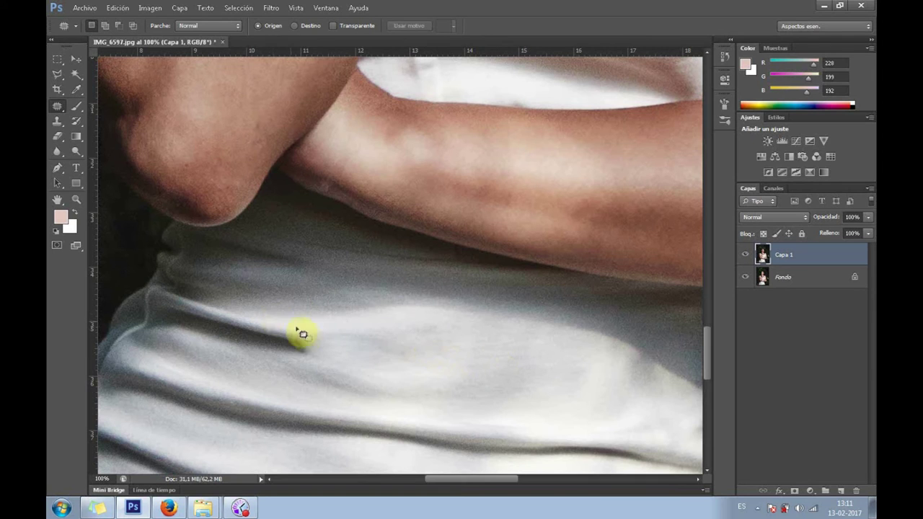
{"action": "key", "text": "ctrl+d"}
{"action": "left_click_drag", "start_coordinate": [349, 368], "coordinate": [267, 328]}
{"action": "key", "text": "ctrl+d"}
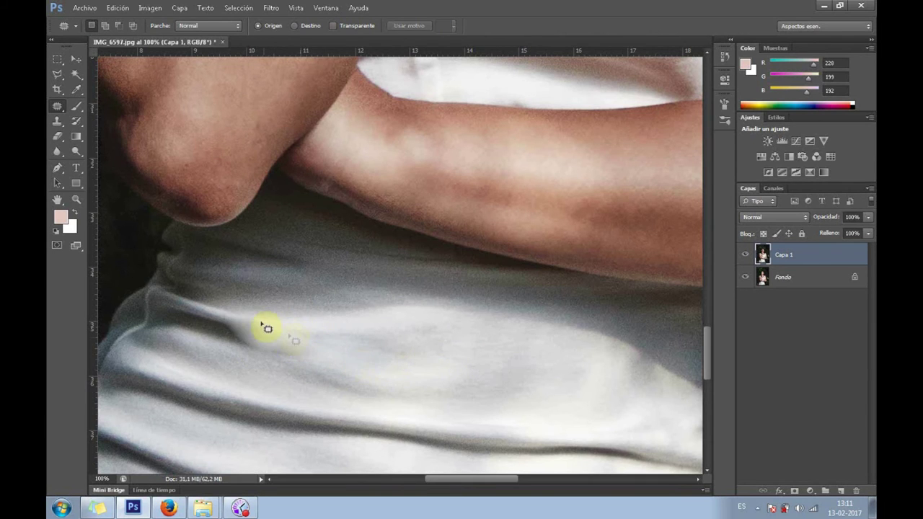
{"action": "left_click_drag", "start_coordinate": [315, 353], "coordinate": [359, 367]}
{"action": "key", "text": "ctrl+d"}
{"action": "mouse_move", "coordinate": [205, 308]}
{"action": "left_mouse_down"}
{"action": "mouse_move", "coordinate": [227, 323]}
{"action": "mouse_move", "coordinate": [273, 331]}
{"action": "mouse_move", "coordinate": [237, 299]}
{"action": "mouse_move", "coordinate": [435, 365]}
{"action": "mouse_move", "coordinate": [380, 359]}
{"action": "left_mouse_up"}
{"action": "key", "text": "ctrl+d"}
{"action": "key", "text": "ctrl+d"}
{"action": "scroll", "coordinate": [310, 319], "scroll_direction": "down", "scroll_amount": 2}
{"action": "left_click_drag", "start_coordinate": [381, 358], "coordinate": [387, 334]}
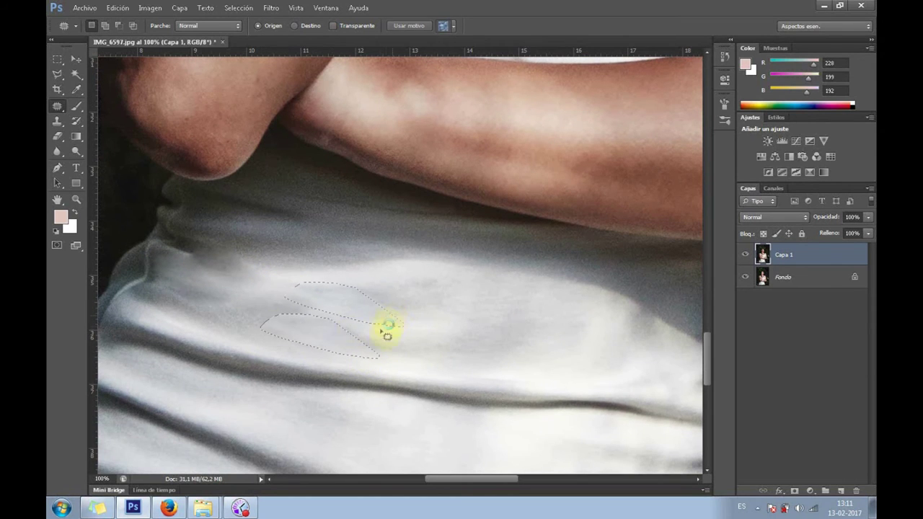
- Clone smooth fabric over the grey wrinkle and set the layer opacity to 73%
{"action": "left_click", "coordinate": [59, 124]}
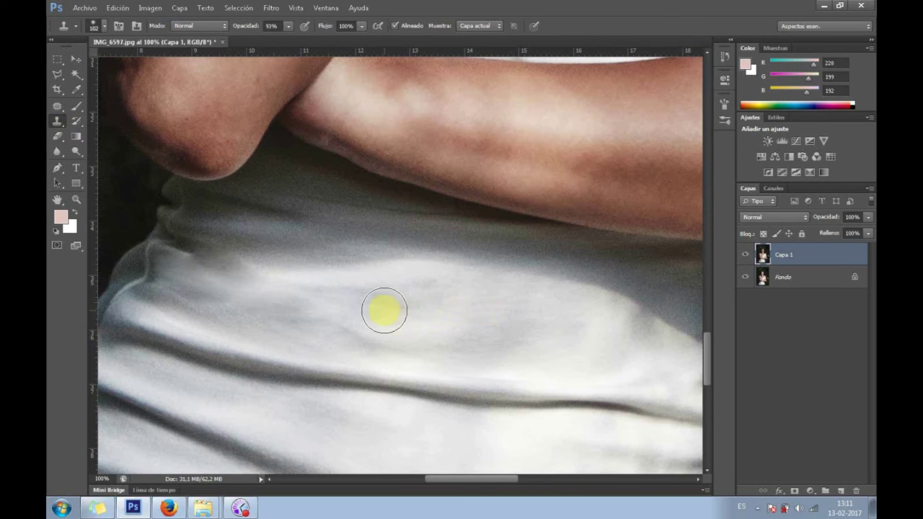
{"action": "mouse_move", "coordinate": [402, 304]}
{"action": "left_mouse_down"}
{"action": "mouse_move", "coordinate": [294, 310]}
{"action": "mouse_move", "coordinate": [298, 319]}
{"action": "mouse_move", "coordinate": [172, 273]}
{"action": "left_mouse_up"}
{"action": "left_click", "coordinate": [869, 217]}
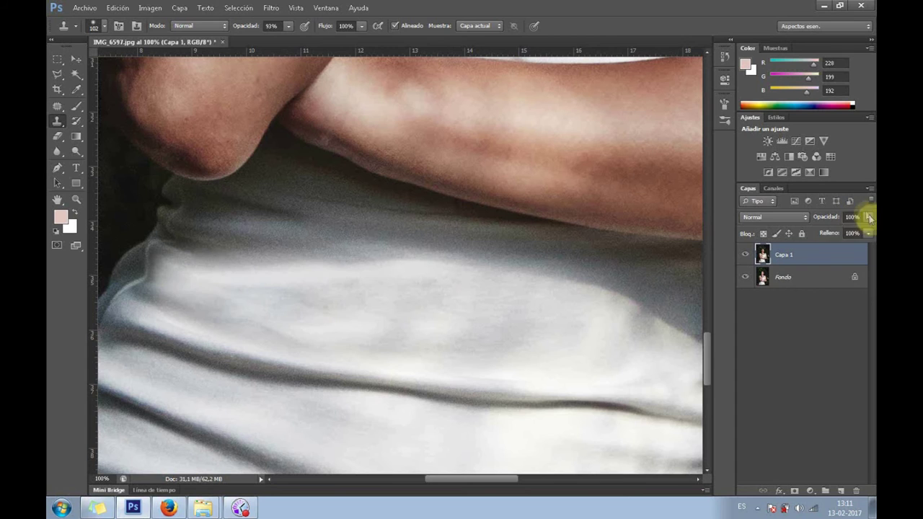
{"action": "left_click_drag", "start_coordinate": [845, 235], "coordinate": [852, 229]}
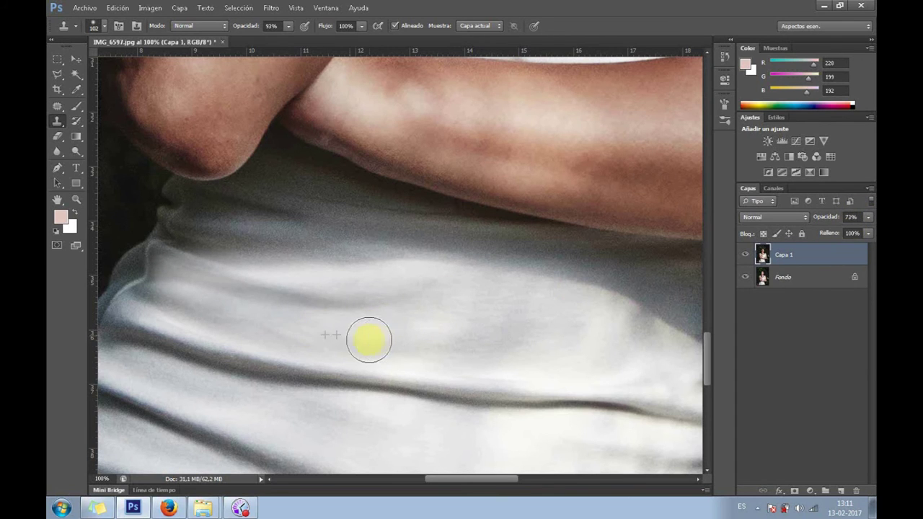
- Patch more creases on the dress with clean fabric from above
{"action": "key", "text": "j"}
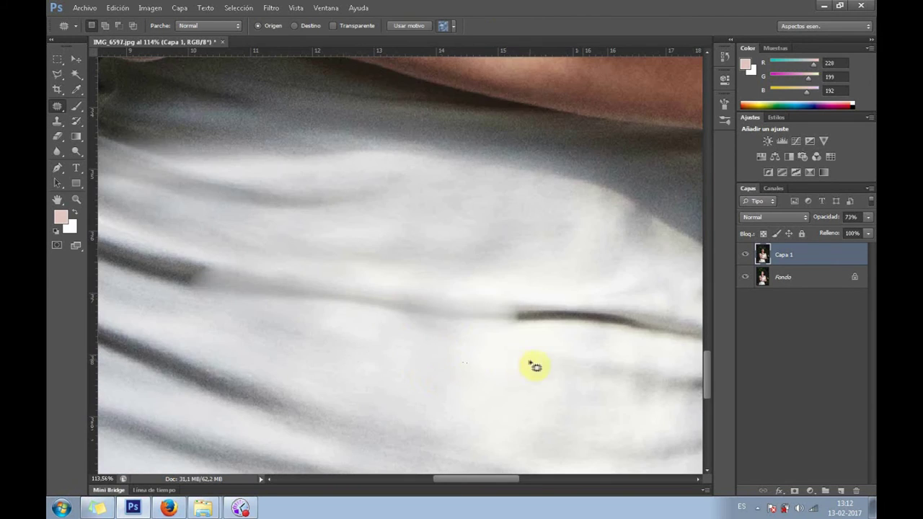
{"action": "scroll", "coordinate": [530, 365], "scroll_direction": "right", "scroll_amount": 3}
{"action": "mouse_move", "coordinate": [380, 313]}
{"action": "left_mouse_down"}
{"action": "mouse_move", "coordinate": [428, 305]}
{"action": "mouse_move", "coordinate": [447, 337]}
{"action": "left_mouse_up"}
{"action": "mouse_move", "coordinate": [433, 307]}
{"action": "left_mouse_down"}
{"action": "mouse_move", "coordinate": [505, 331]}
{"action": "mouse_move", "coordinate": [457, 262]}
{"action": "left_mouse_up"}
{"action": "key", "text": "ctrl+d"}
{"action": "scroll", "coordinate": [316, 290], "scroll_direction": "left", "scroll_amount": 5}
{"action": "mouse_move", "coordinate": [443, 338]}
{"action": "left_mouse_down"}
{"action": "mouse_move", "coordinate": [612, 305]}
{"action": "mouse_move", "coordinate": [440, 310]}
{"action": "left_mouse_up"}
{"action": "key", "text": "ctrl+d"}
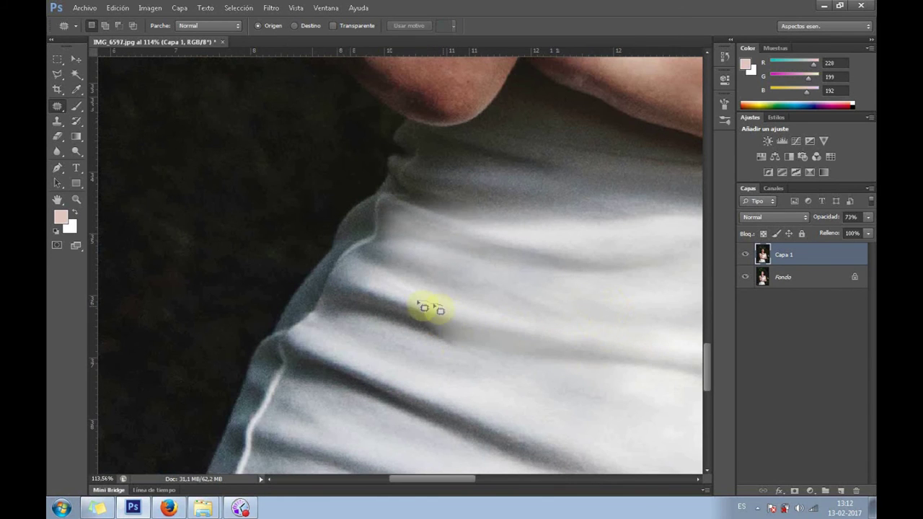
{"action": "key", "text": "ctrl+d"}
{"action": "left_click_drag", "start_coordinate": [377, 280], "coordinate": [500, 344]}
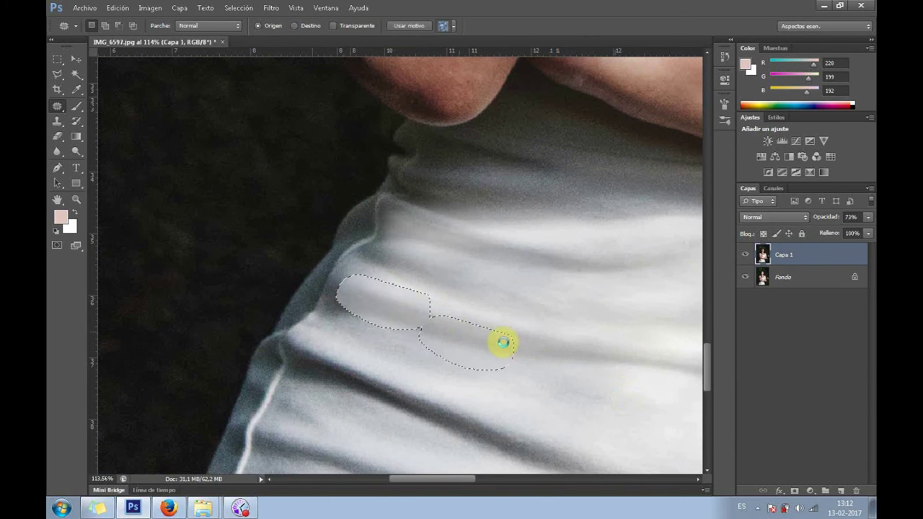
{"action": "scroll", "coordinate": [503, 346], "scroll_direction": "down", "scroll_amount": 2}
{"action": "scroll", "coordinate": [503, 346], "scroll_direction": "down", "scroll_amount": 1}
{"action": "scroll", "coordinate": [385, 353], "scroll_direction": "up", "scroll_amount": 3}
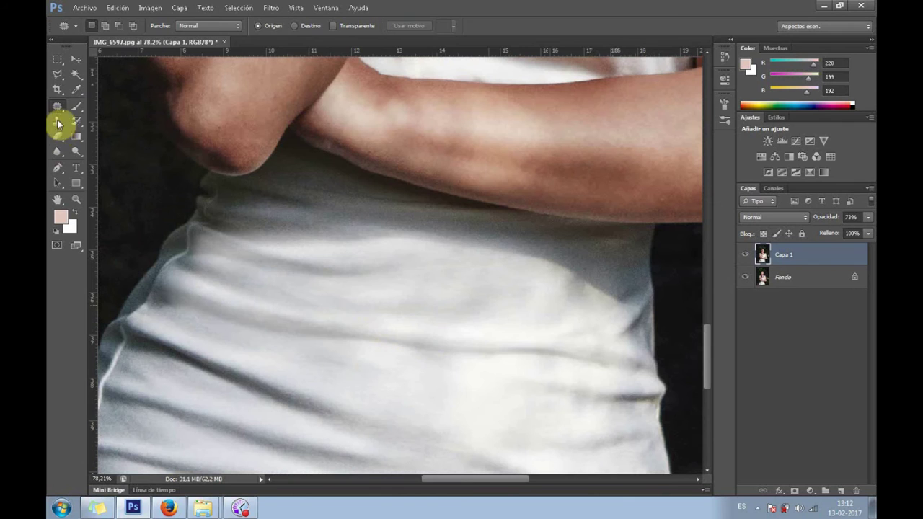
- Duplicate the retouch layer and clone clean fabric over the dress's right side
{"action": "left_click", "coordinate": [57, 121]}
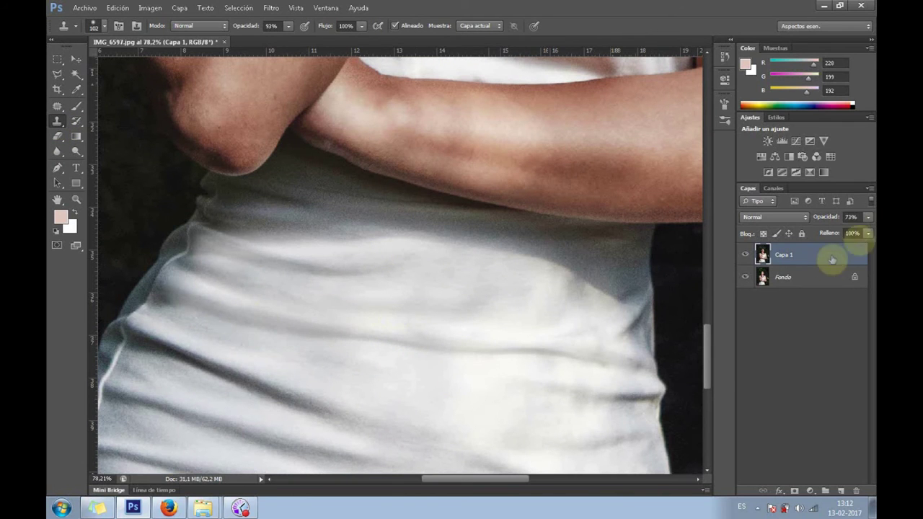
{"action": "right_click", "coordinate": [814, 277]}
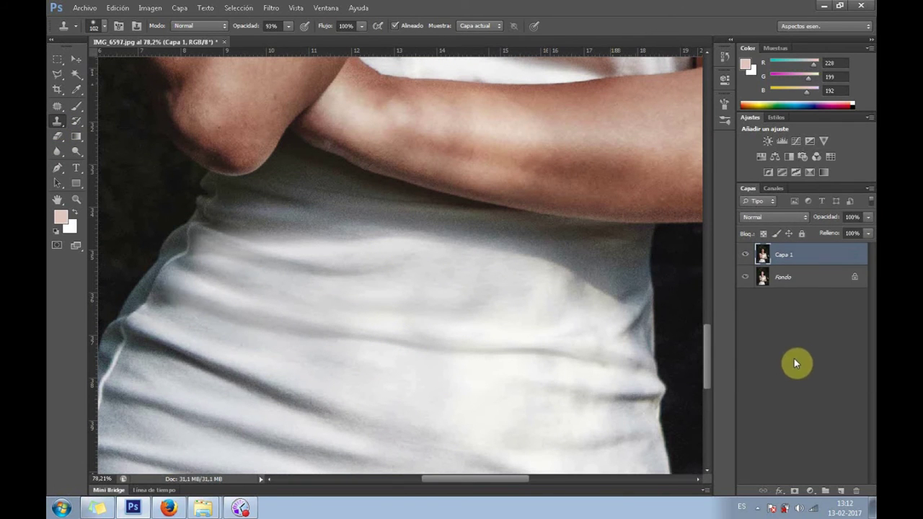
{"action": "key", "text": "ctrl+j"}
{"action": "left_click", "coordinate": [371, 323]}
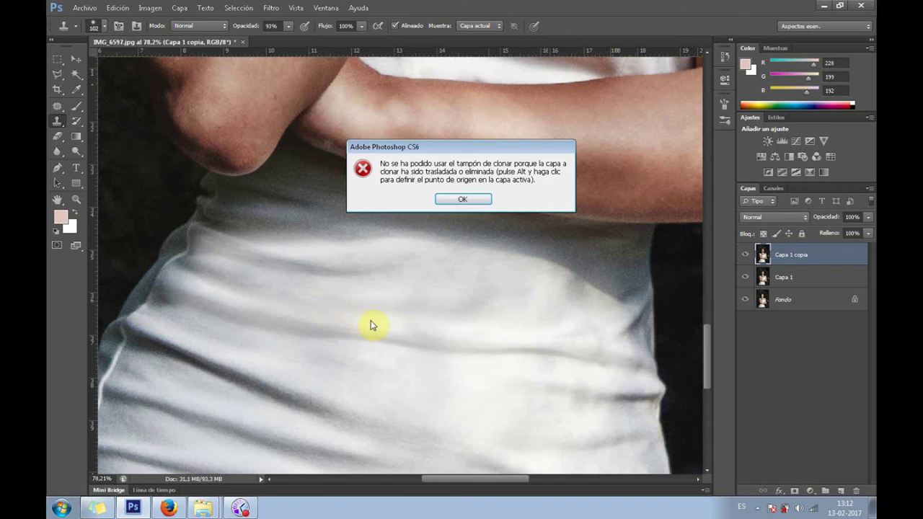
{"action": "left_click", "coordinate": [468, 204]}
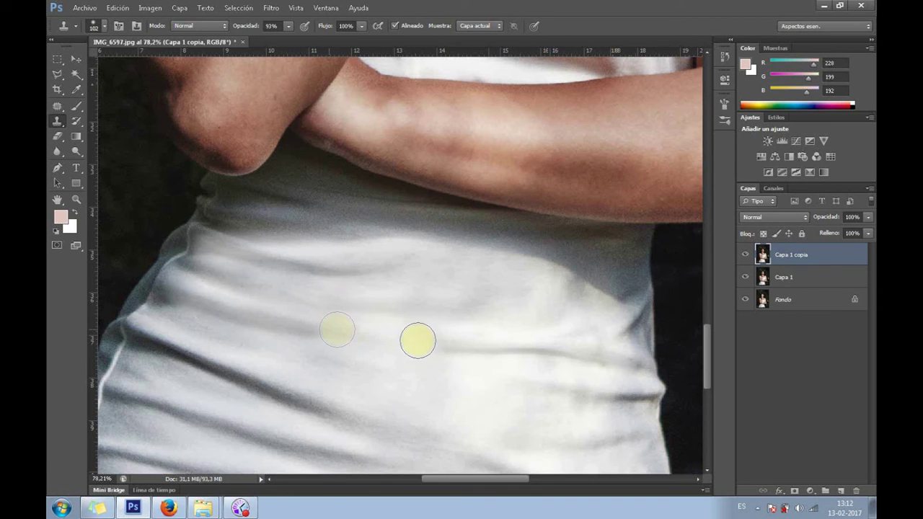
{"action": "left_click", "coordinate": [239, 307]}
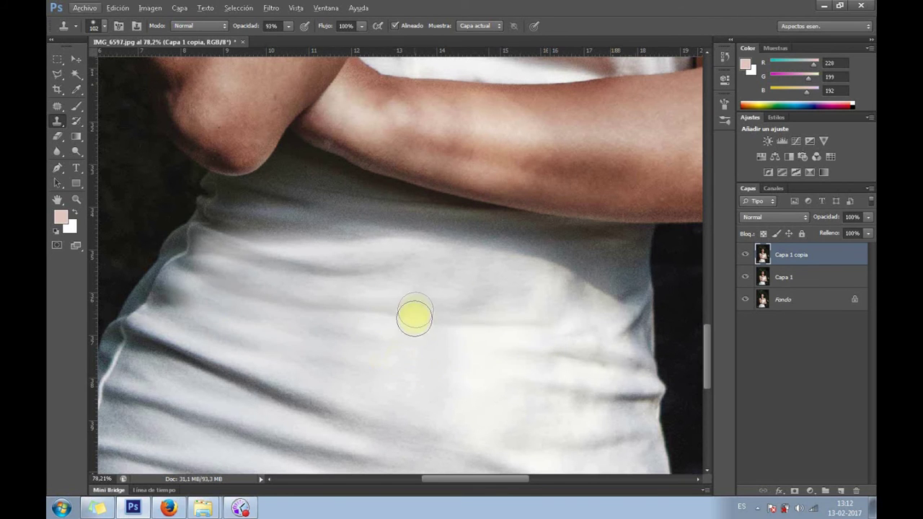
{"action": "left_click", "coordinate": [526, 348]}
{"action": "mouse_move", "coordinate": [594, 338]}
{"action": "left_mouse_down"}
{"action": "mouse_move", "coordinate": [628, 320]}
{"action": "mouse_move", "coordinate": [564, 401]}
{"action": "left_mouse_up"}
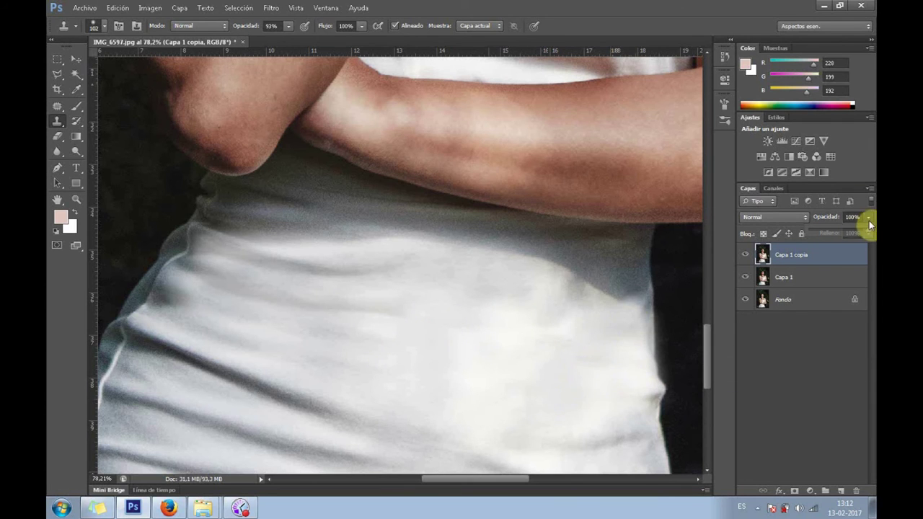
- Flatten the image into a single Fondo layer with Acoplar imagen
{"action": "right_click", "coordinate": [824, 299]}
{"action": "left_click", "coordinate": [807, 389]}
{"action": "scroll", "coordinate": [366, 347], "scroll_direction": "down", "scroll_amount": 1}
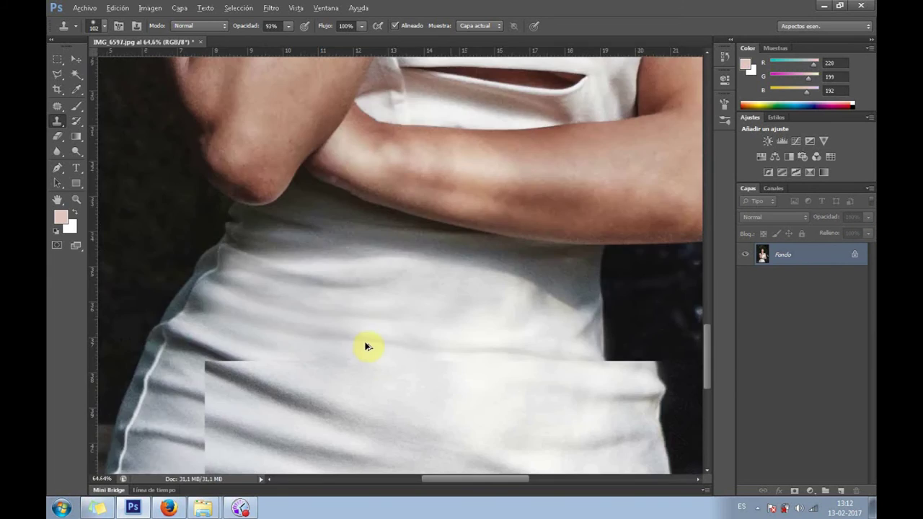
- Duplicate the photo onto a new layer, patch a lower-dress crease, and lower its opacity
{"action": "scroll", "coordinate": [365, 347], "scroll_direction": "down", "scroll_amount": 3}
{"action": "scroll", "coordinate": [383, 408], "scroll_direction": "up", "scroll_amount": 2}
{"action": "scroll", "coordinate": [383, 440], "scroll_direction": "up", "scroll_amount": 1}
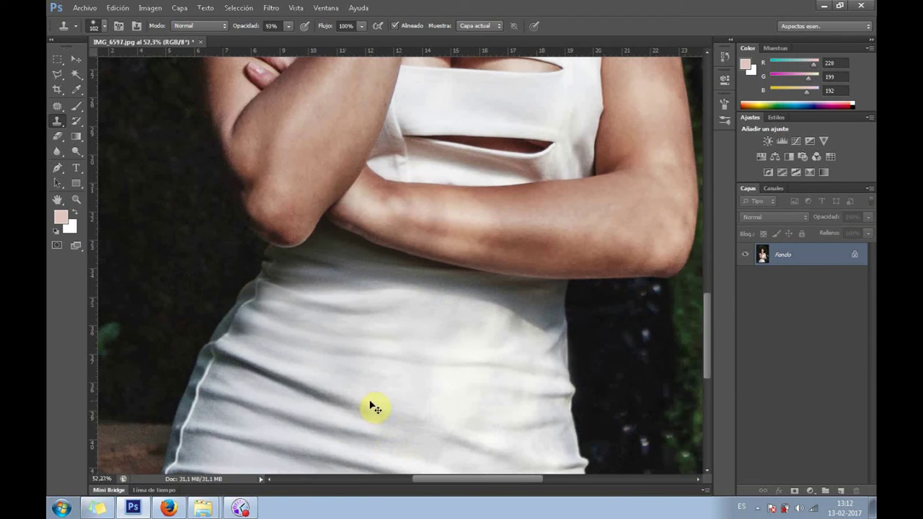
{"action": "key", "text": "ctrl+j"}
{"action": "scroll", "coordinate": [269, 373], "scroll_direction": "up", "scroll_amount": 2}
{"action": "key", "text": "shift+j"}
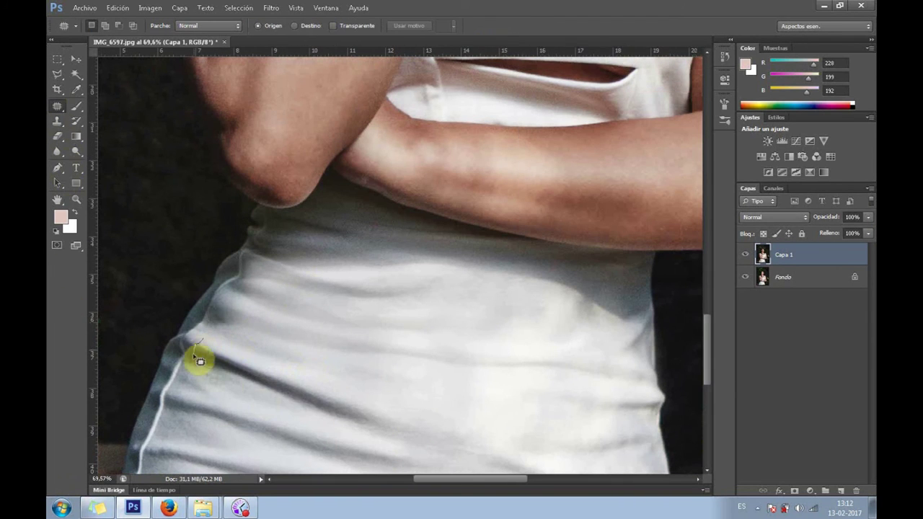
{"action": "left_click_drag", "start_coordinate": [324, 372], "coordinate": [408, 342]}
{"action": "key", "text": "ctrl+d"}
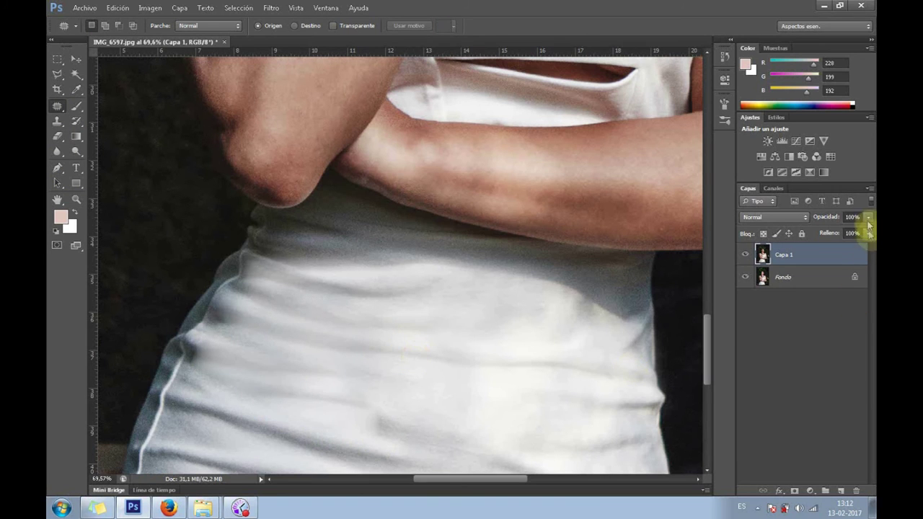
{"action": "left_click_drag", "start_coordinate": [868, 217], "coordinate": [829, 230]}
- Patch more creases on the lower dress and near the waist
{"action": "left_click_drag", "start_coordinate": [437, 294], "coordinate": [440, 277]}
{"action": "scroll", "coordinate": [440, 277], "scroll_direction": "down", "scroll_amount": 3}
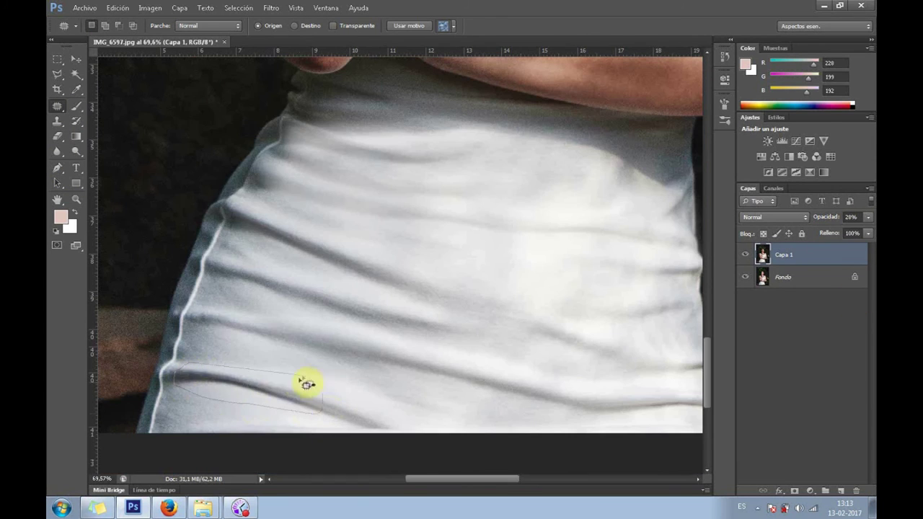
{"action": "scroll", "coordinate": [398, 339], "scroll_direction": "down", "scroll_amount": 2}
{"action": "scroll", "coordinate": [664, 283], "scroll_direction": "down", "scroll_amount": 3}
{"action": "scroll", "coordinate": [493, 274], "scroll_direction": "up", "scroll_amount": 2}
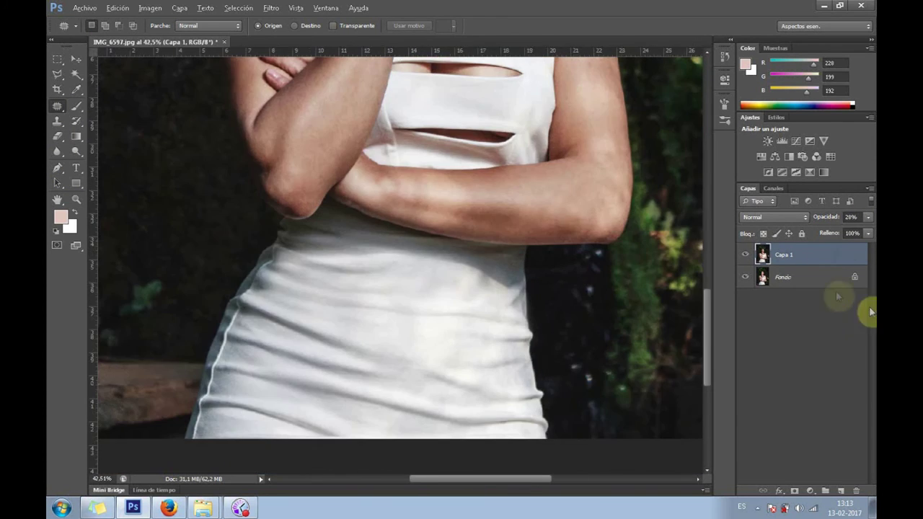
{"action": "right_click", "coordinate": [750, 284]}
{"action": "left_click", "coordinate": [772, 372]}
{"action": "scroll", "coordinate": [280, 212], "scroll_direction": "up", "scroll_amount": 4}
{"action": "mouse_move", "coordinate": [280, 213]}
{"action": "left_mouse_down"}
{"action": "mouse_move", "coordinate": [388, 226]}
{"action": "mouse_move", "coordinate": [487, 268]}
{"action": "left_mouse_up"}
{"action": "left_click_drag", "start_coordinate": [193, 229], "coordinate": [191, 230]}
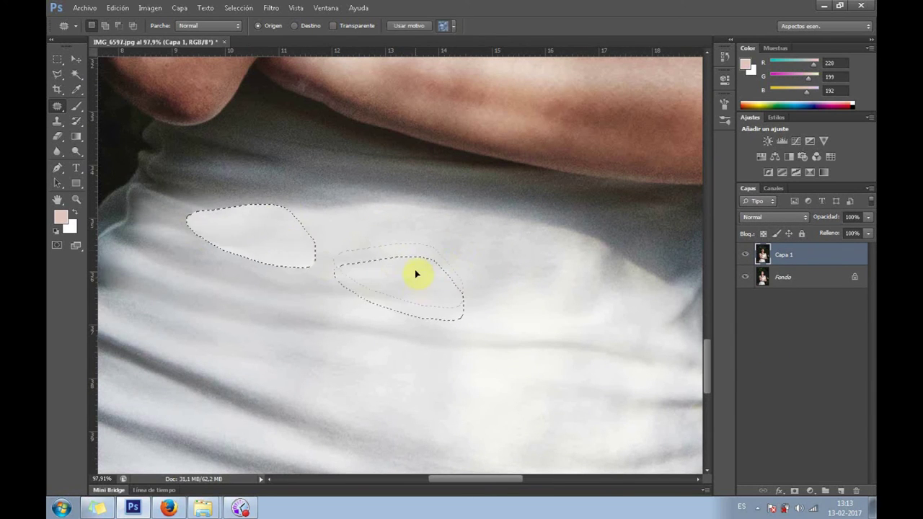
{"action": "left_click_drag", "start_coordinate": [266, 223], "coordinate": [416, 274]}
{"action": "key", "text": "ctrl+d"}
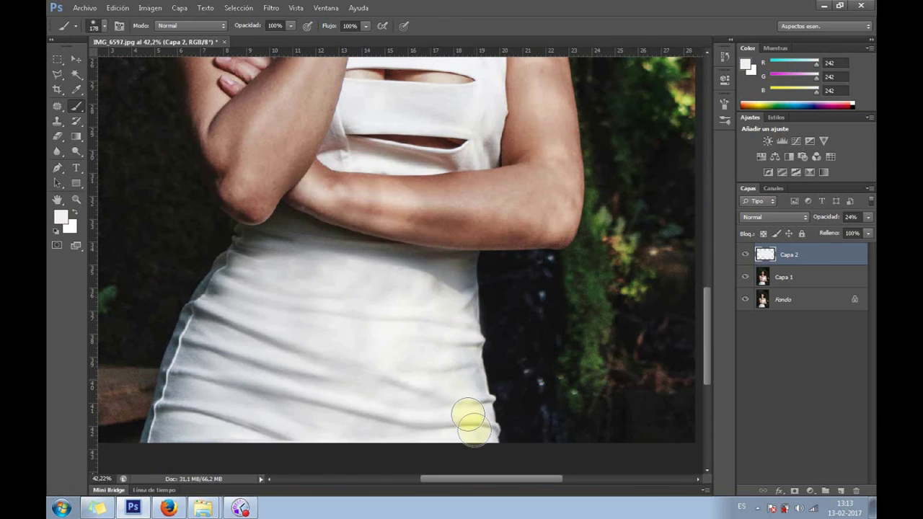
- Paint soft white over the dress to even its tone
{"action": "left_click_drag", "start_coordinate": [470, 418], "coordinate": [240, 307]}
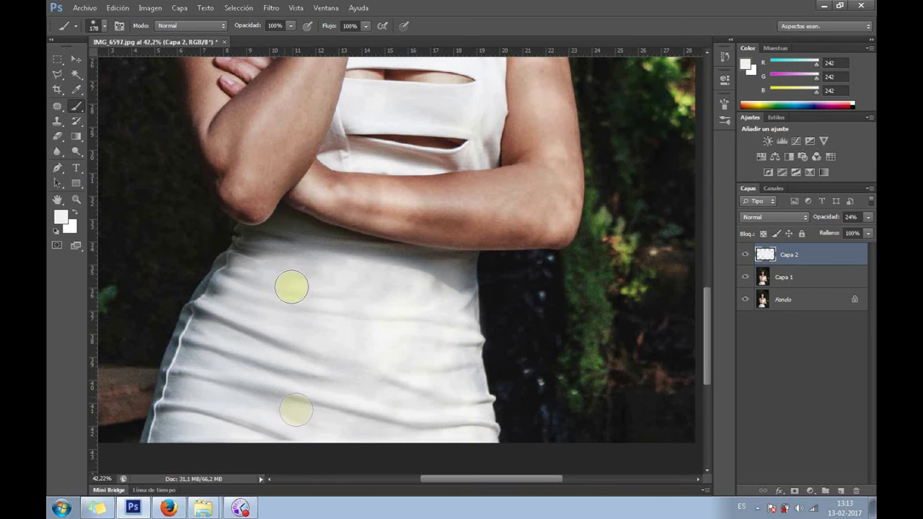
{"action": "left_click_drag", "start_coordinate": [448, 411], "coordinate": [165, 381]}
{"action": "scroll", "coordinate": [336, 284], "scroll_direction": "down", "scroll_amount": 3}
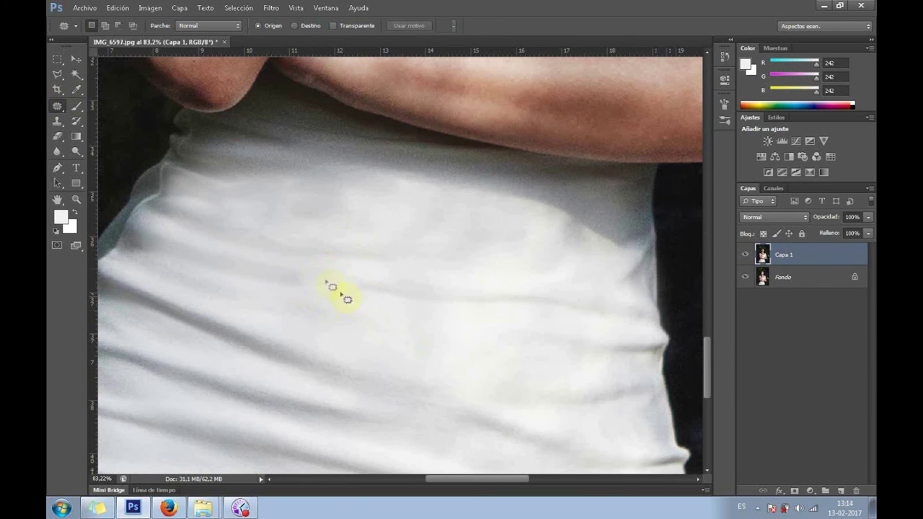
- Patch further creases up the dress and near its edge with nearby fabric
{"action": "mouse_move", "coordinate": [332, 287]}
{"action": "left_mouse_down"}
{"action": "mouse_move", "coordinate": [418, 354]}
{"action": "mouse_move", "coordinate": [422, 288]}
{"action": "mouse_move", "coordinate": [445, 295]}
{"action": "mouse_move", "coordinate": [404, 240]}
{"action": "left_mouse_up"}
{"action": "mouse_move", "coordinate": [375, 267]}
{"action": "left_mouse_down"}
{"action": "mouse_move", "coordinate": [354, 334]}
{"action": "mouse_move", "coordinate": [449, 318]}
{"action": "left_mouse_up"}
{"action": "mouse_move", "coordinate": [388, 281]}
{"action": "left_mouse_down"}
{"action": "mouse_move", "coordinate": [294, 267]}
{"action": "mouse_move", "coordinate": [470, 325]}
{"action": "left_mouse_up"}
{"action": "mouse_move", "coordinate": [375, 297]}
{"action": "left_mouse_down"}
{"action": "mouse_move", "coordinate": [462, 326]}
{"action": "mouse_move", "coordinate": [375, 297]}
{"action": "left_mouse_up"}
{"action": "mouse_move", "coordinate": [288, 274]}
{"action": "left_mouse_down"}
{"action": "mouse_move", "coordinate": [283, 295]}
{"action": "mouse_move", "coordinate": [346, 264]}
{"action": "mouse_move", "coordinate": [292, 261]}
{"action": "left_mouse_up"}
{"action": "left_click_drag", "start_coordinate": [270, 278], "coordinate": [238, 217]}
{"action": "mouse_move", "coordinate": [191, 247]}
{"action": "left_mouse_down"}
{"action": "mouse_move", "coordinate": [194, 223]}
{"action": "mouse_move", "coordinate": [262, 239]}
{"action": "left_mouse_up"}
{"action": "left_click_drag", "start_coordinate": [185, 216], "coordinate": [227, 294]}
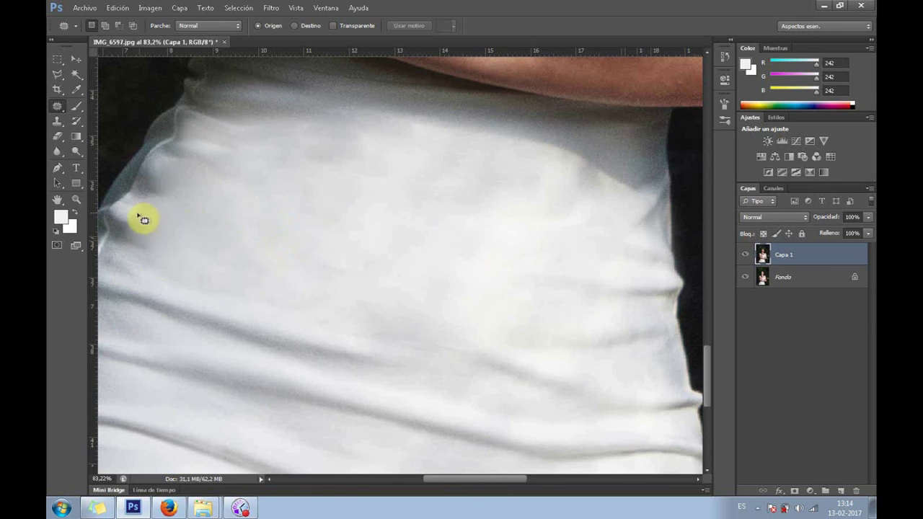
{"action": "left_click_drag", "start_coordinate": [585, 382], "coordinate": [671, 298]}
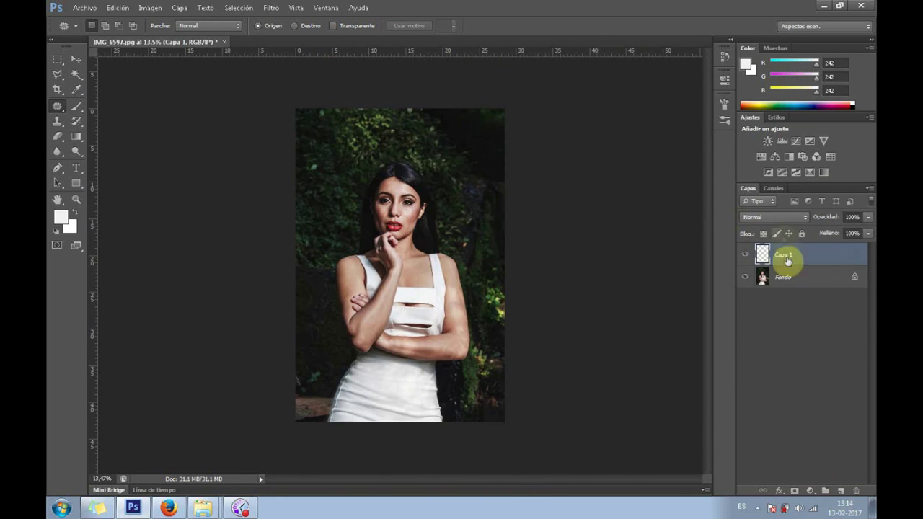
- Undo a stray gradient map and set up a black brush at 360 px
{"action": "left_click", "coordinate": [824, 170]}
{"action": "key", "text": "ctrl+z"}
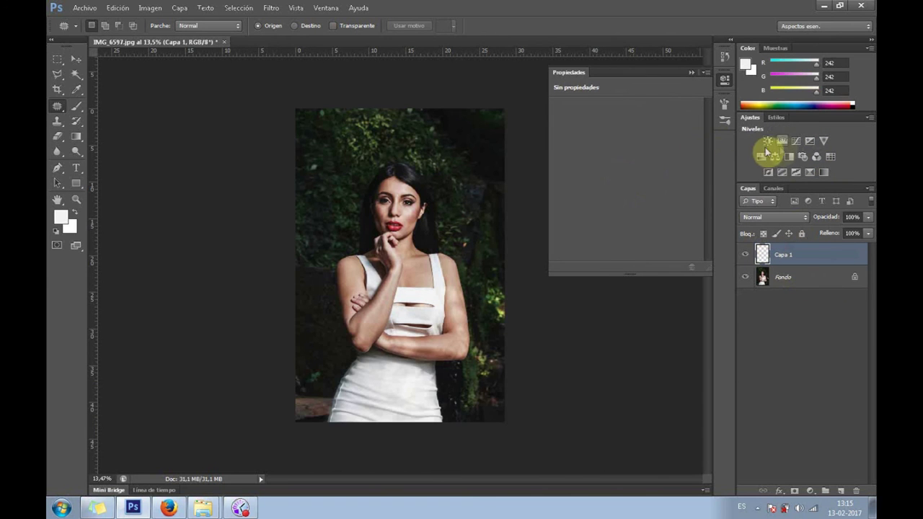
{"action": "left_click", "coordinate": [75, 106]}
{"action": "left_click", "coordinate": [58, 218]}
{"action": "left_click_drag", "start_coordinate": [256, 350], "coordinate": [217, 367]}
{"action": "left_click", "coordinate": [453, 233]}
{"action": "right_click", "coordinate": [440, 315]}
{"action": "left_click_drag", "start_coordinate": [543, 344], "coordinate": [546, 348]}
- Paint black along the bottom and right edges, blended as Luz suave at 7% opacity
{"action": "mouse_move", "coordinate": [302, 377]}
{"action": "left_mouse_down"}
{"action": "mouse_move", "coordinate": [308, 433]}
{"action": "mouse_move", "coordinate": [464, 420]}
{"action": "mouse_move", "coordinate": [523, 382]}
{"action": "left_mouse_up"}
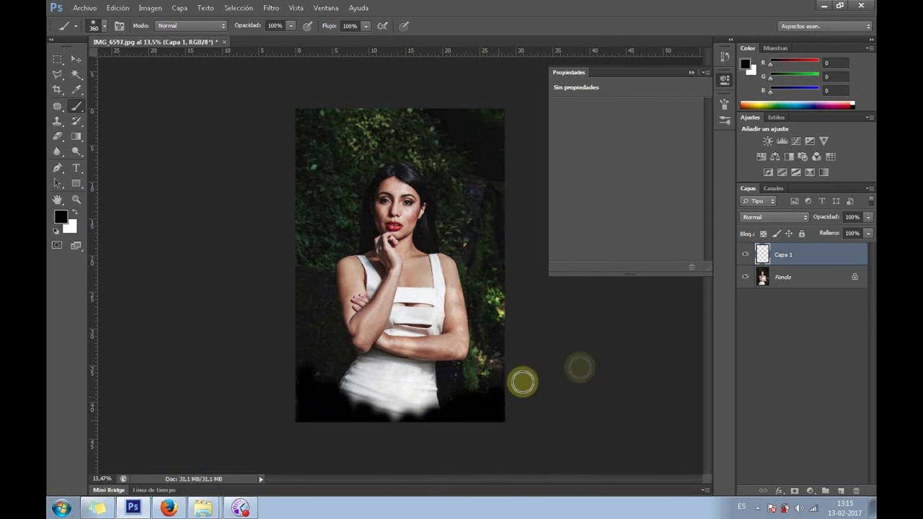
{"action": "left_click", "coordinate": [774, 217]}
{"action": "left_click", "coordinate": [763, 153]}
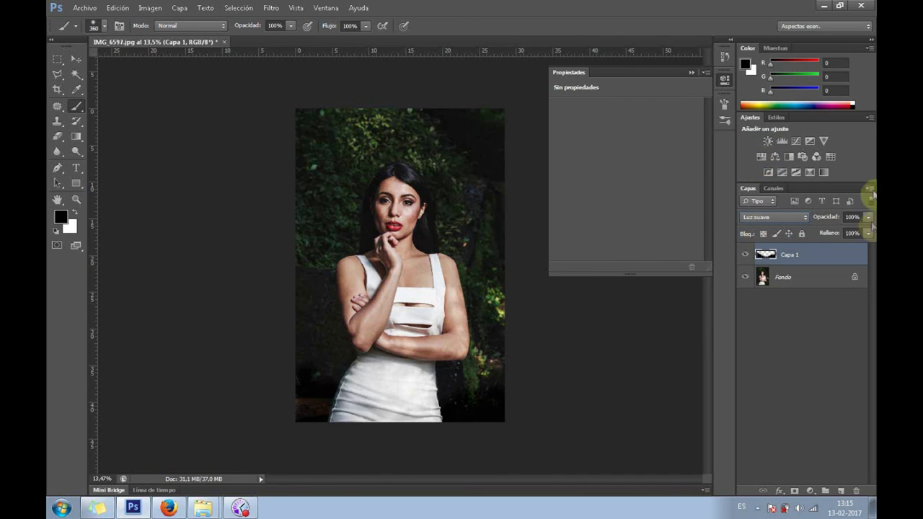
{"action": "left_click_drag", "start_coordinate": [870, 223], "coordinate": [815, 232]}
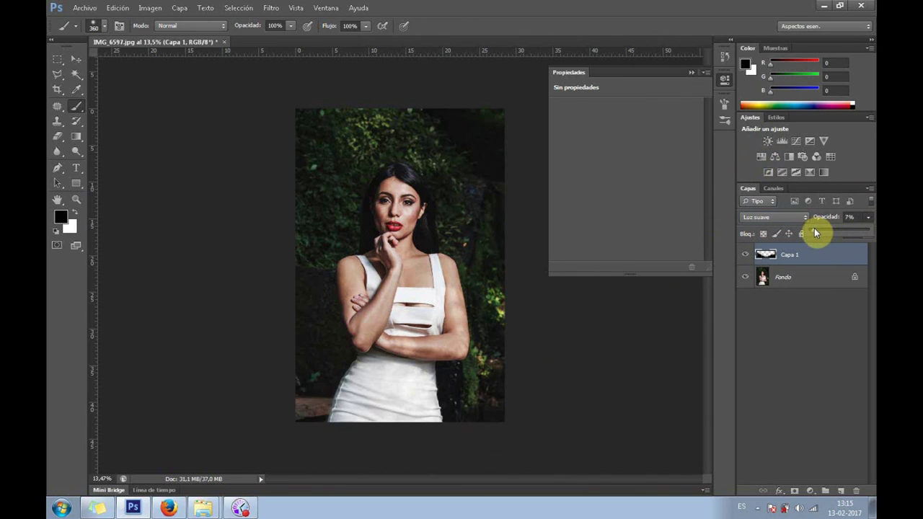
{"action": "key", "text": "bracketright"}
{"action": "mouse_move", "coordinate": [505, 130]}
{"action": "left_mouse_down"}
{"action": "mouse_move", "coordinate": [517, 433]}
{"action": "mouse_move", "coordinate": [505, 104]}
{"action": "left_mouse_up"}
{"action": "scroll", "coordinate": [390, 269], "scroll_direction": "up", "scroll_amount": 1}
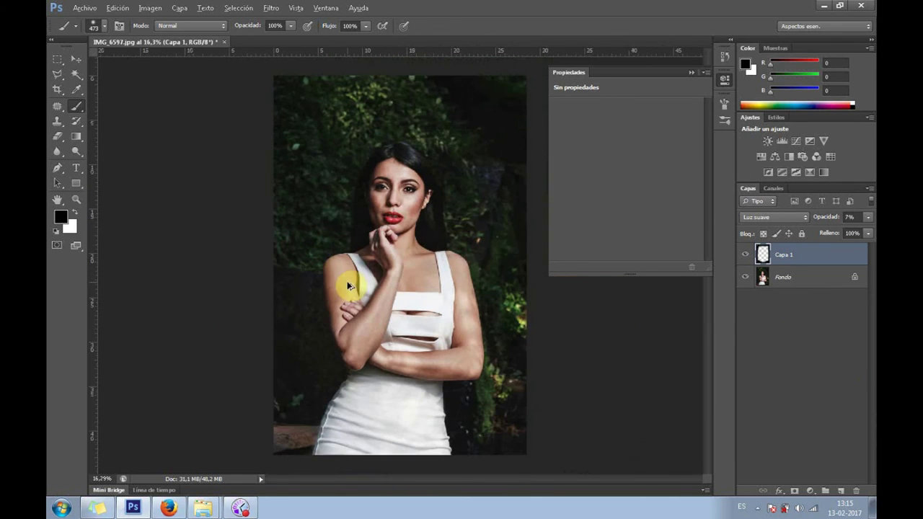
{"action": "right_click", "coordinate": [777, 282]}
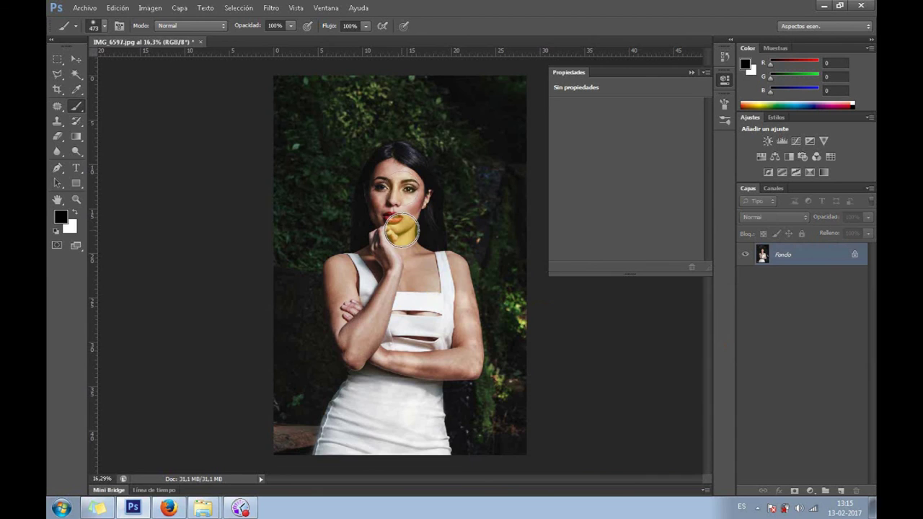
- Select the Dodge tool and duplicate the Fondo layer with Duplicar capa
{"action": "scroll", "coordinate": [364, 206], "scroll_direction": "up", "scroll_amount": 4}
{"action": "scroll", "coordinate": [458, 215], "scroll_direction": "up", "scroll_amount": 4}
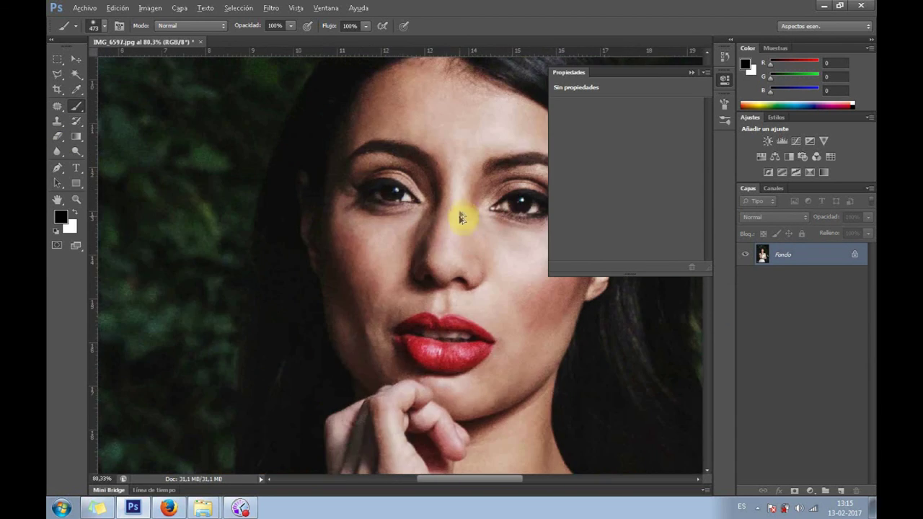
{"action": "scroll", "coordinate": [460, 210], "scroll_direction": "up", "scroll_amount": 3}
{"action": "scroll", "coordinate": [330, 241], "scroll_direction": "down", "scroll_amount": 2}
{"action": "scroll", "coordinate": [329, 240], "scroll_direction": "down", "scroll_amount": 2}
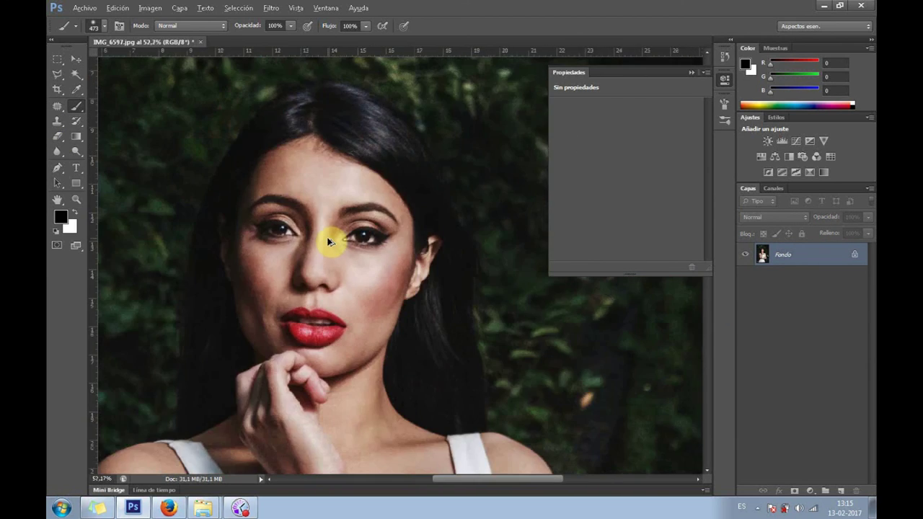
{"action": "scroll", "coordinate": [329, 238], "scroll_direction": "down", "scroll_amount": 2}
{"action": "scroll", "coordinate": [302, 339], "scroll_direction": "up", "scroll_amount": 2}
{"action": "scroll", "coordinate": [301, 339], "scroll_direction": "up", "scroll_amount": 2}
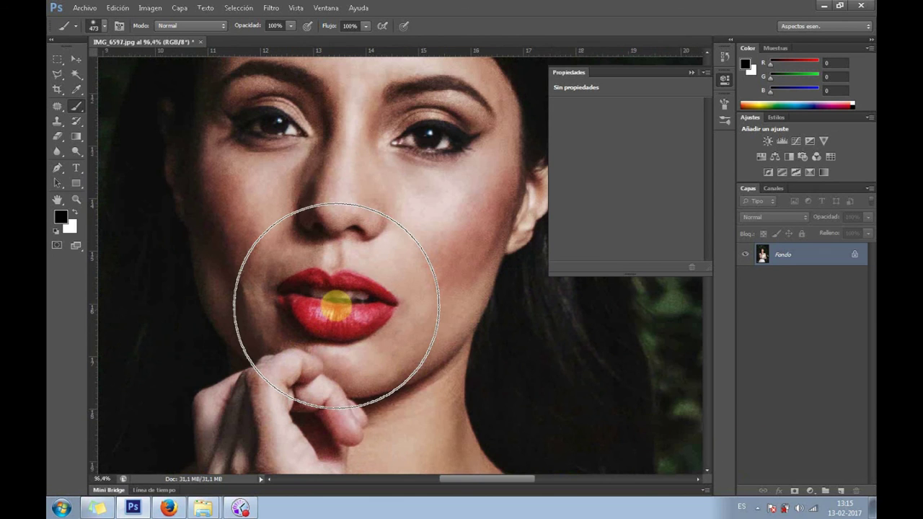
{"action": "scroll", "coordinate": [340, 309], "scroll_direction": "up", "scroll_amount": 1}
{"action": "left_click", "coordinate": [77, 153]}
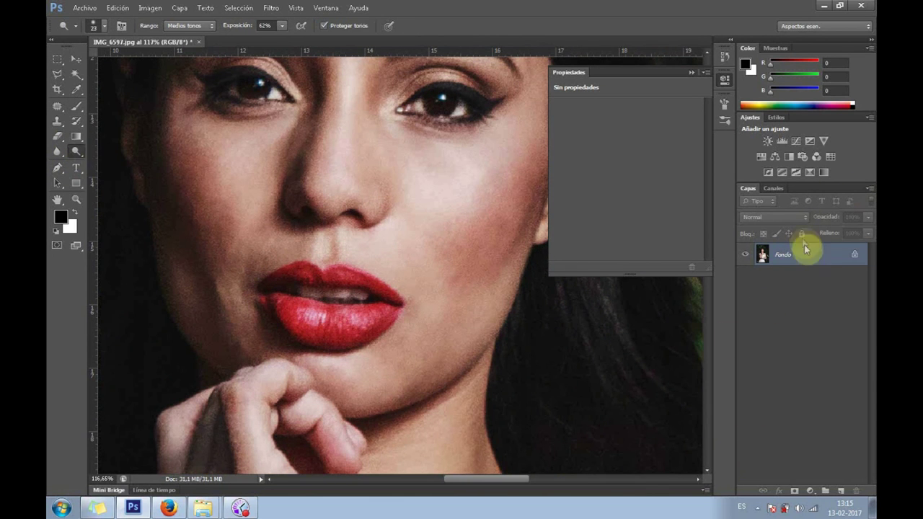
{"action": "key", "text": "ctrl+j"}
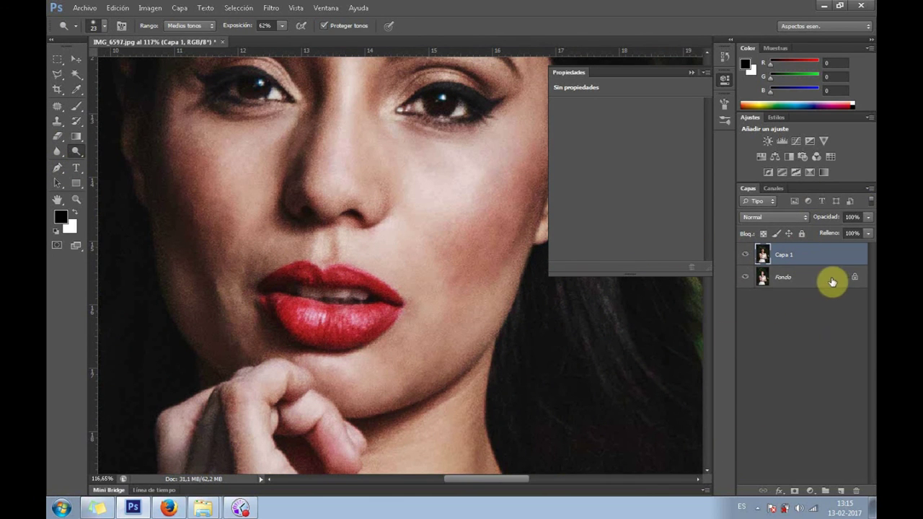
{"action": "key", "text": "ctrl+z"}
{"action": "right_click", "coordinate": [817, 253]}
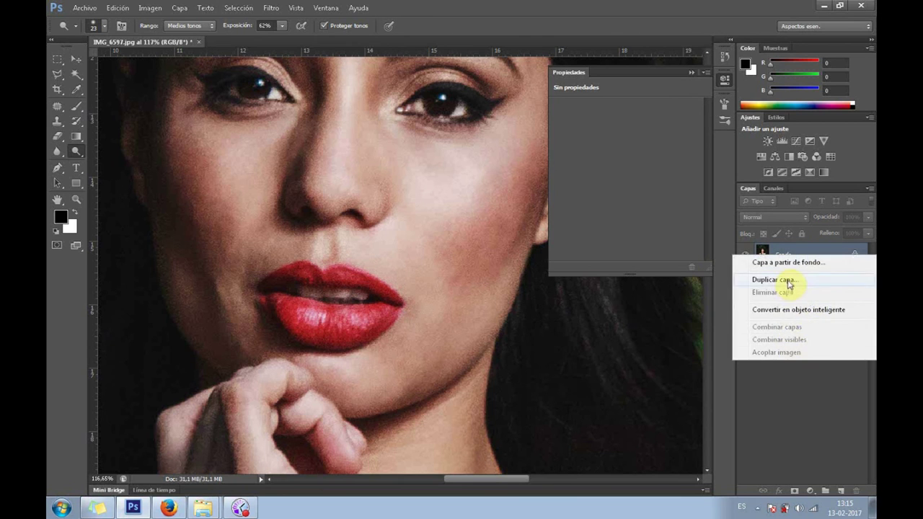
{"action": "left_click", "coordinate": [789, 283]}
{"action": "left_click", "coordinate": [555, 155]}
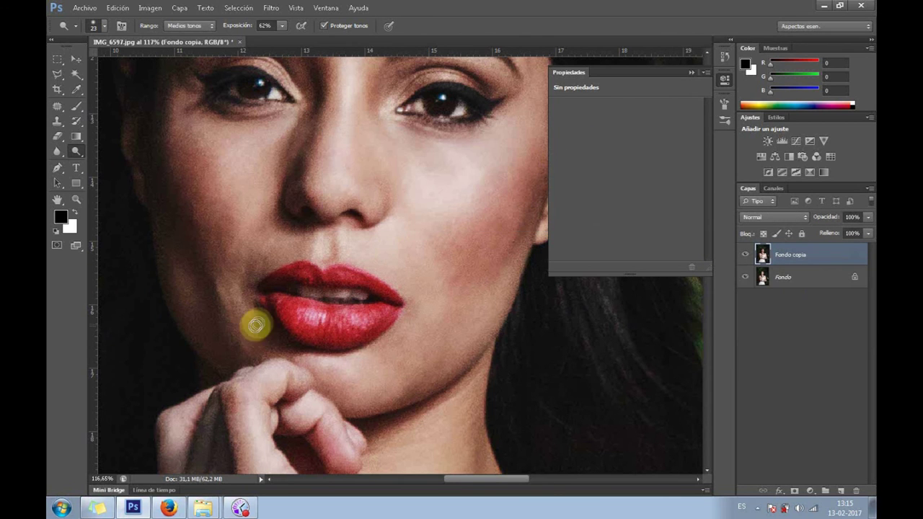
- Set the dodge brush to 20 px and brighten the lower lip
{"action": "right_click", "coordinate": [300, 323]}
{"action": "left_click_drag", "start_coordinate": [301, 323], "coordinate": [292, 321]}
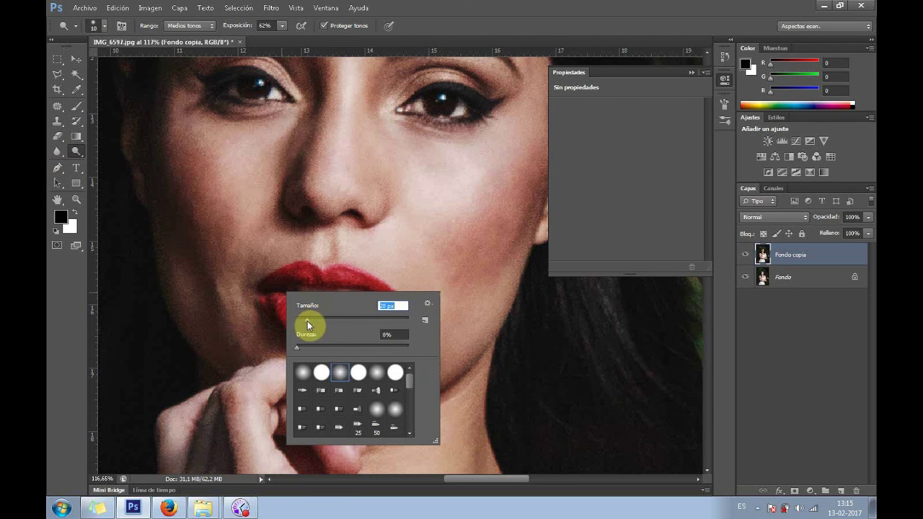
{"action": "key", "text": "Return"}
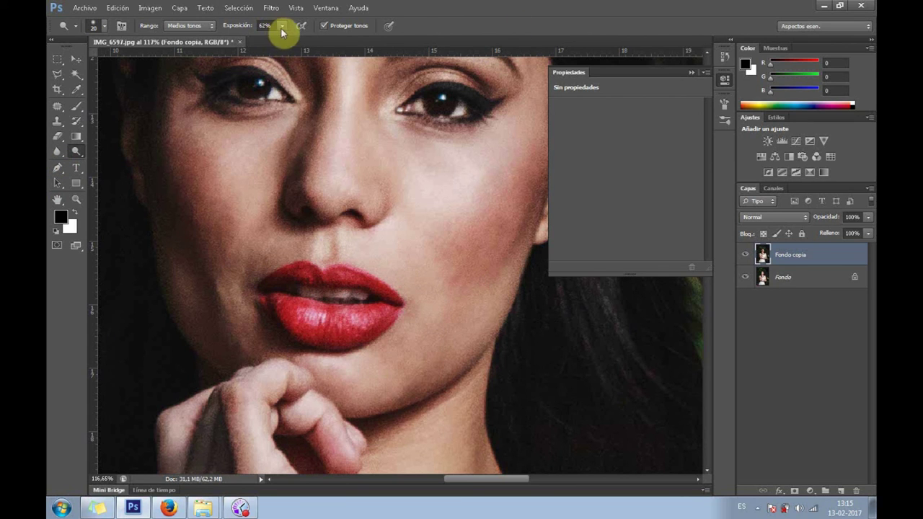
{"action": "left_click_drag", "start_coordinate": [306, 310], "coordinate": [324, 311]}
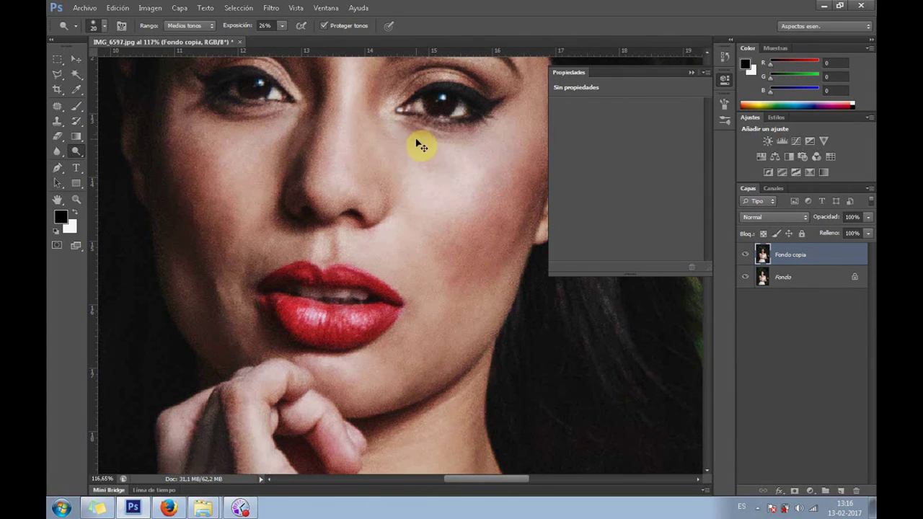
- Flatten the dodged Fondo copia layer back into Fondo
{"action": "scroll", "coordinate": [418, 257], "scroll_direction": "down", "scroll_amount": 2}
{"action": "scroll", "coordinate": [423, 274], "scroll_direction": "down", "scroll_amount": 2}
{"action": "scroll", "coordinate": [422, 278], "scroll_direction": "down", "scroll_amount": 2}
{"action": "scroll", "coordinate": [409, 279], "scroll_direction": "down", "scroll_amount": 2}
{"action": "scroll", "coordinate": [409, 278], "scroll_direction": "down", "scroll_amount": 1}
{"action": "right_click", "coordinate": [813, 278]}
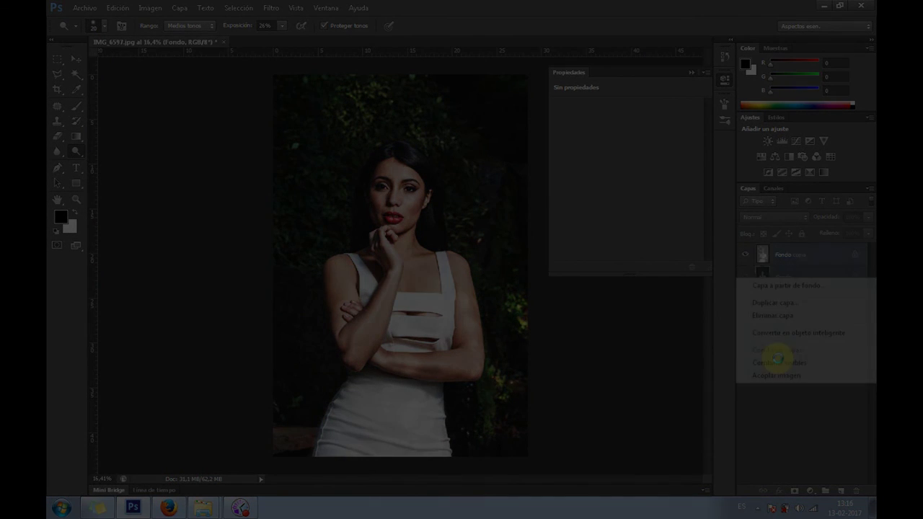